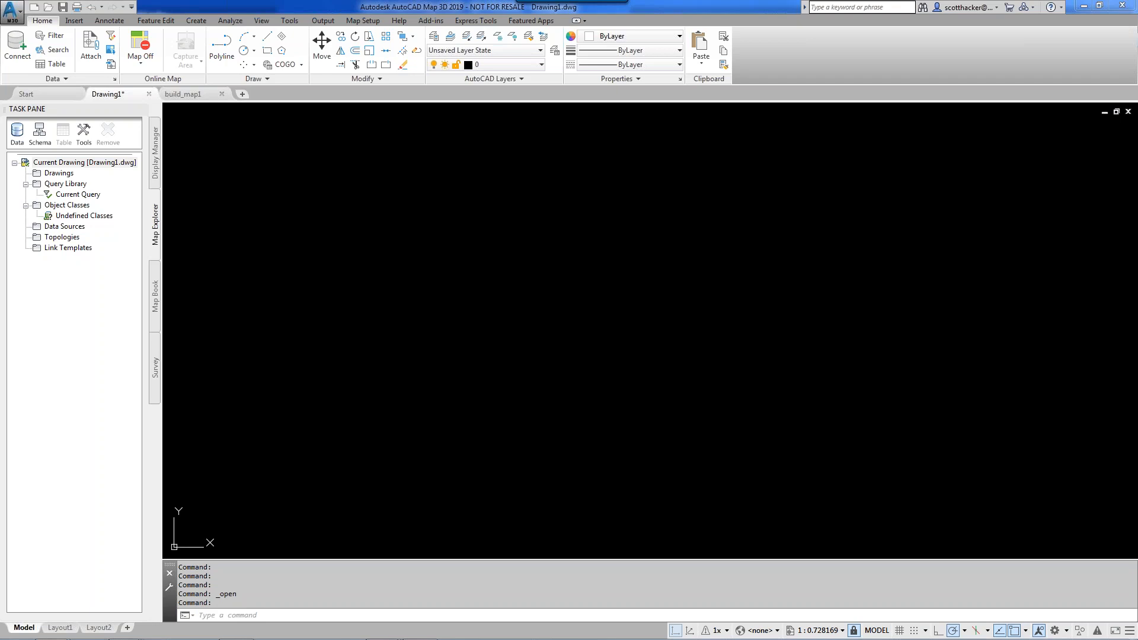
# - Look through the task pane's Display Manager, Map Explorer, Map Book and Survey views
pyautogui.click(154, 152)
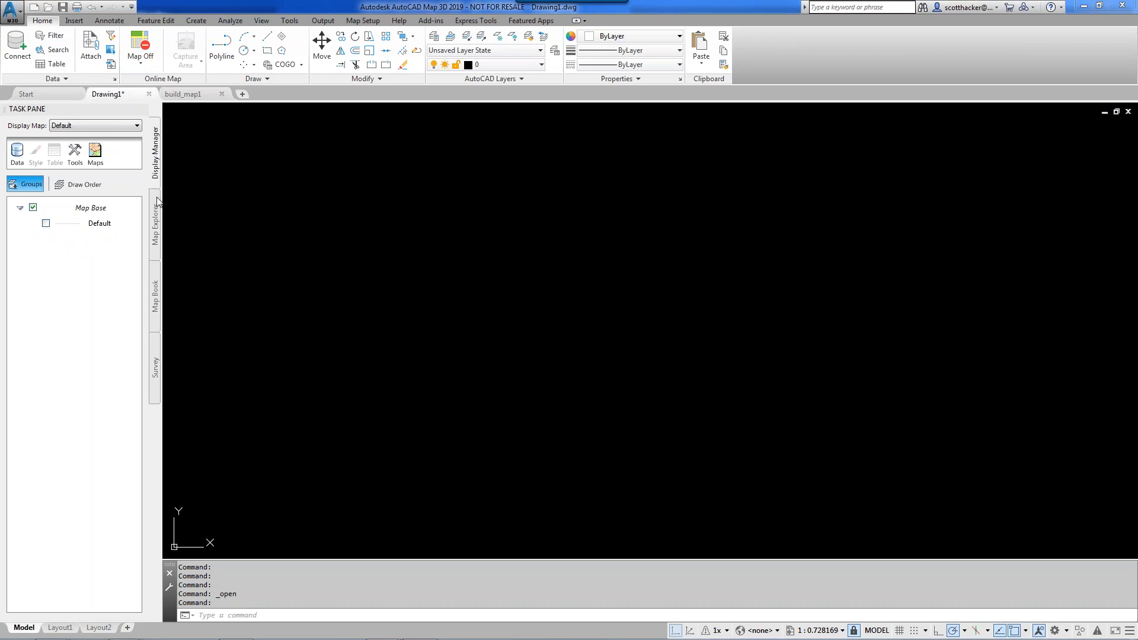
pyautogui.click(157, 220)
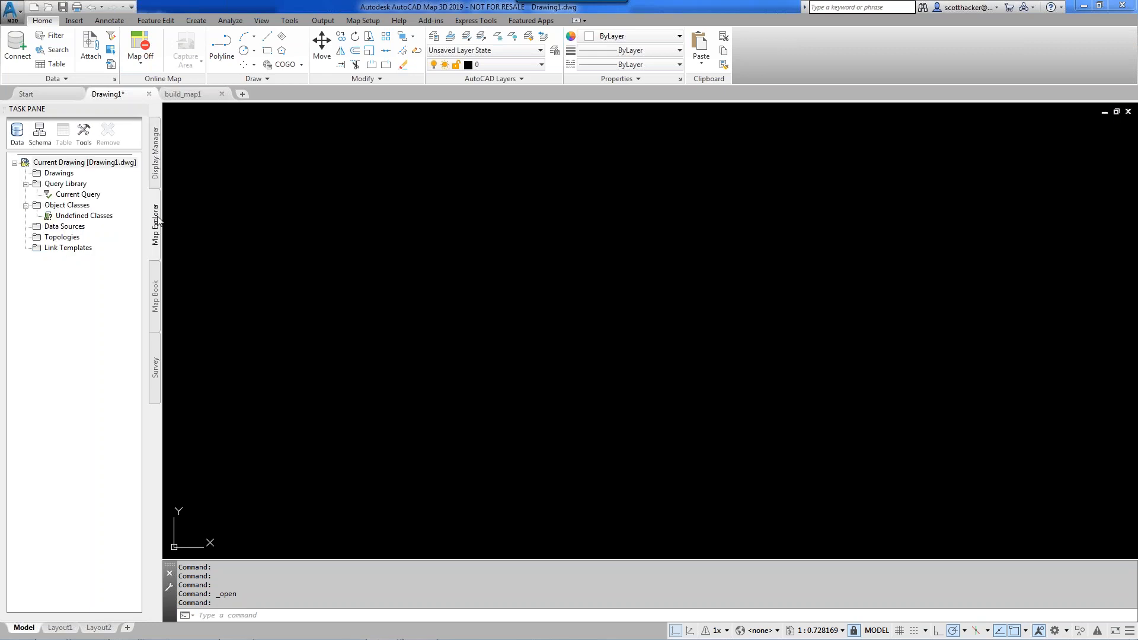
pyautogui.click(157, 299)
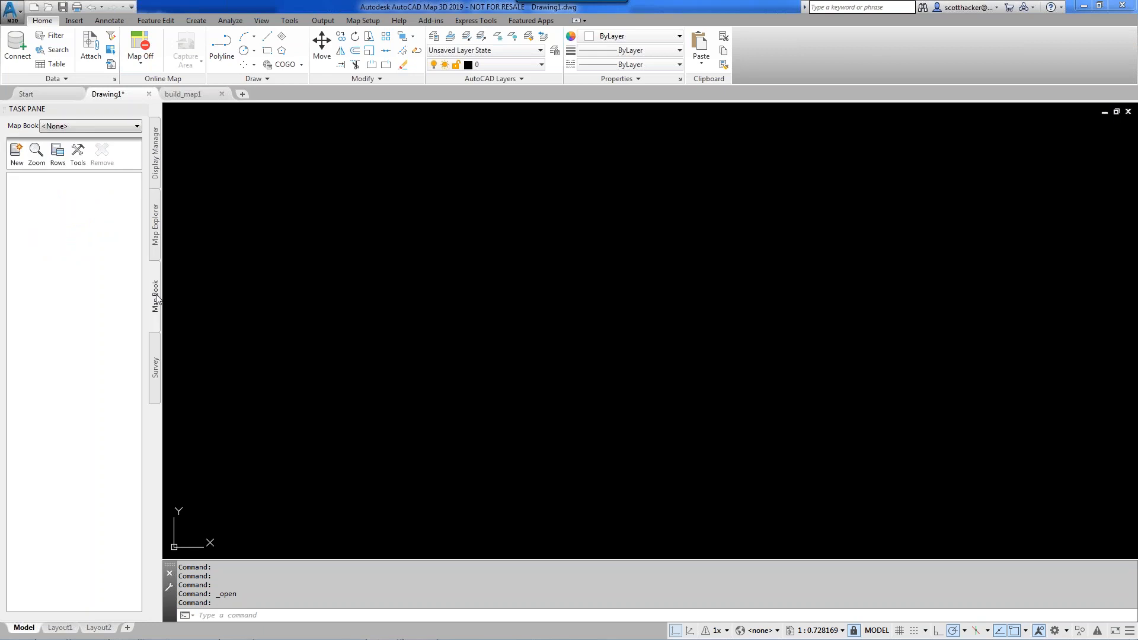
pyautogui.click(156, 362)
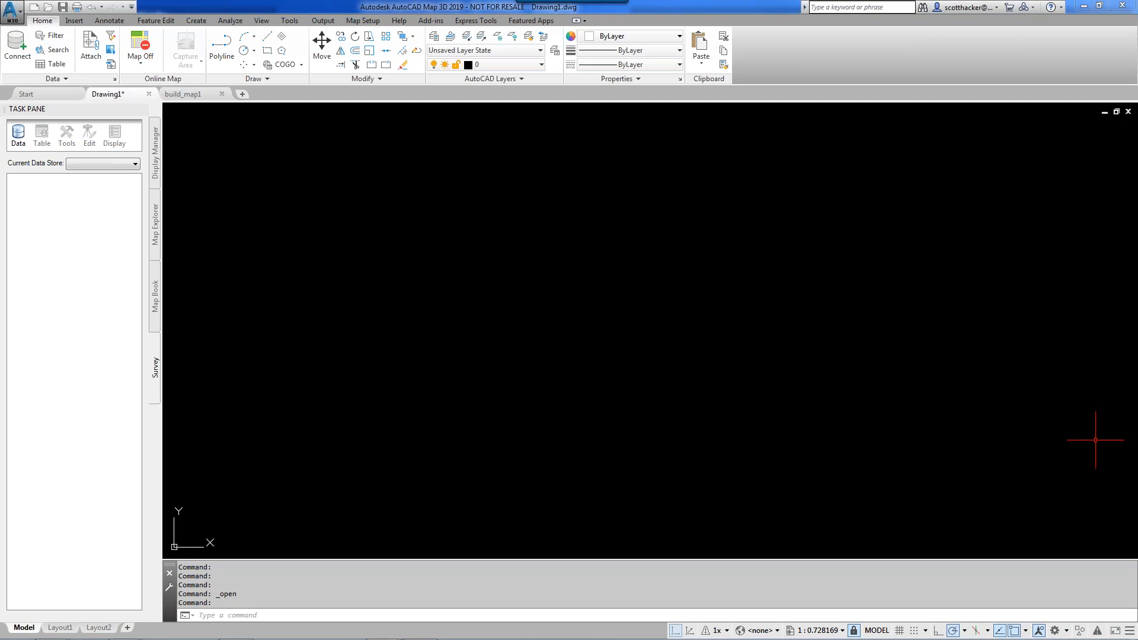
pyautogui.scroll(-5, 1095, 440)
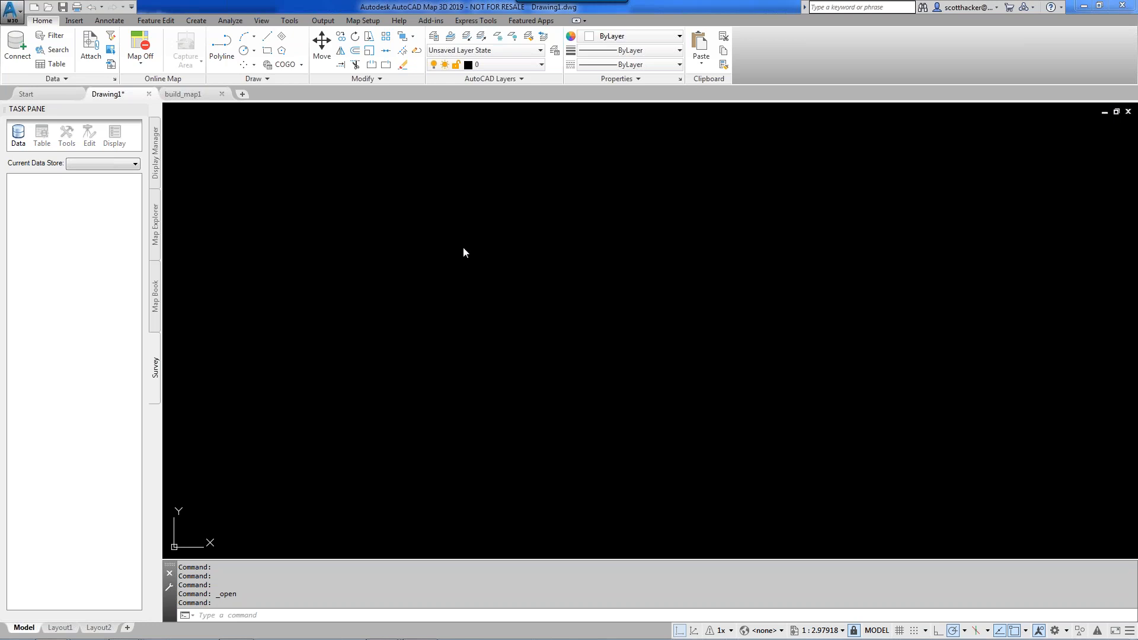
pyautogui.click(15, 17)
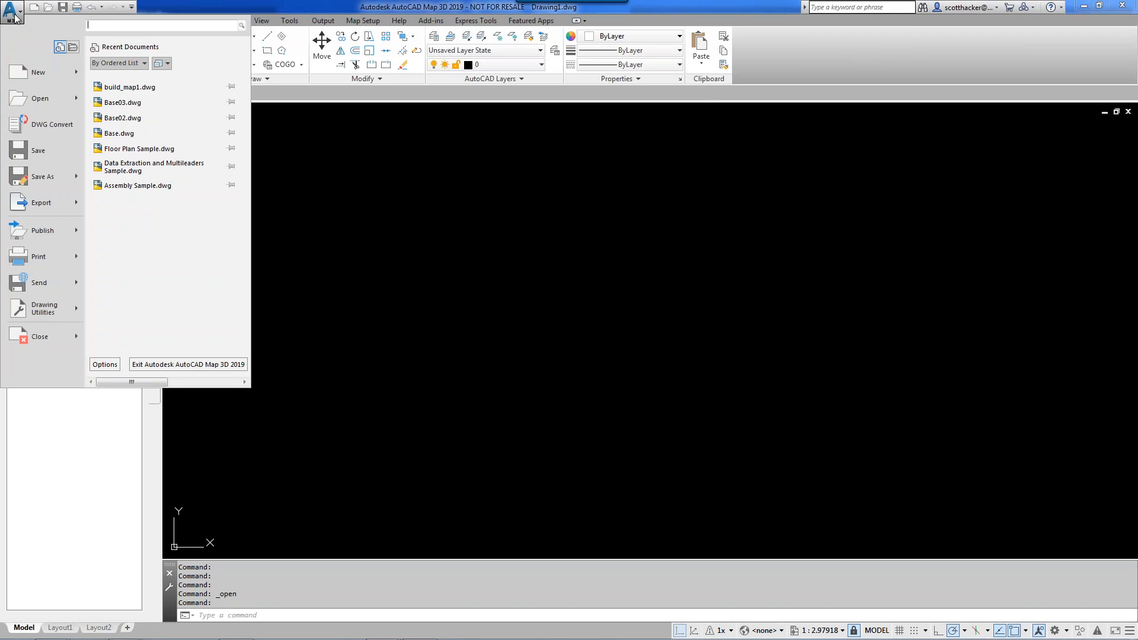
pyautogui.moveTo(38, 74)
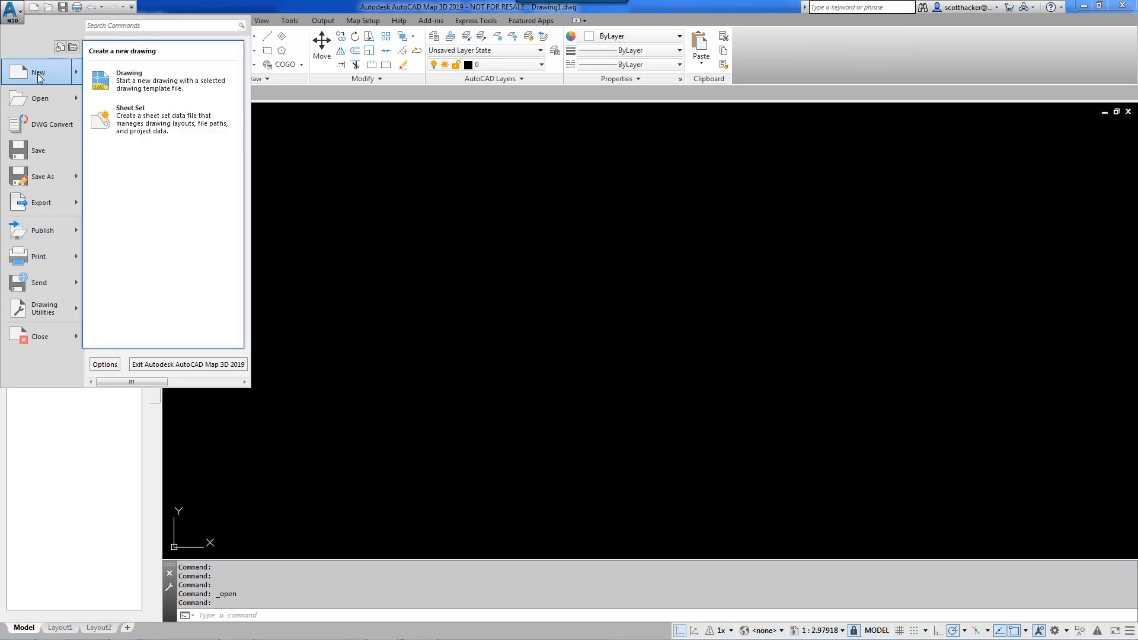
pyautogui.click(129, 77)
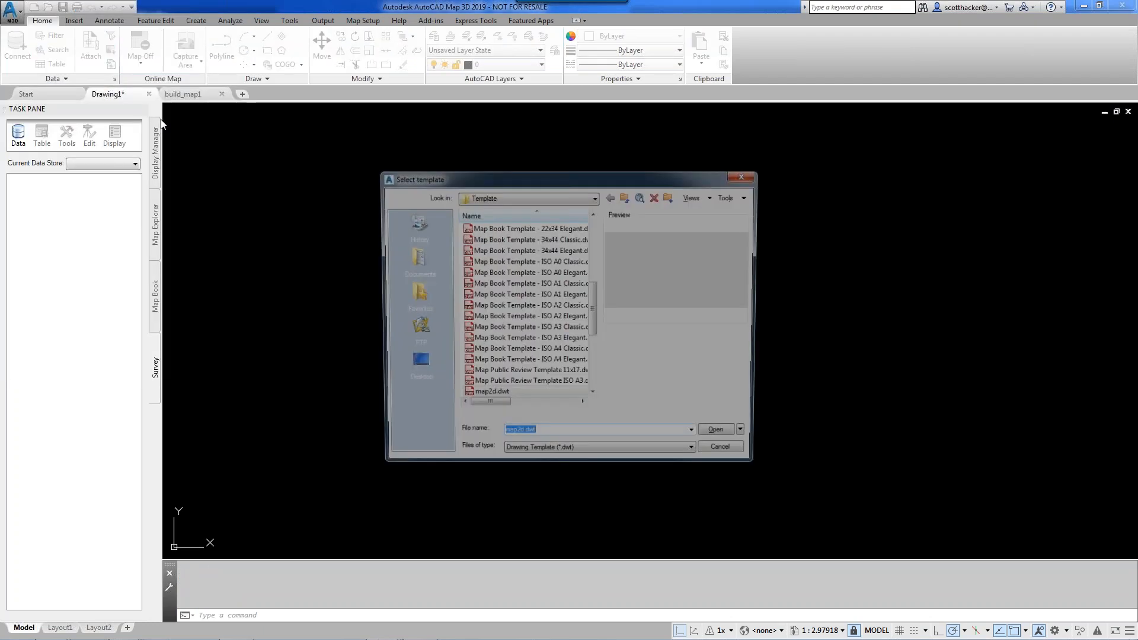
pyautogui.click(498, 396)
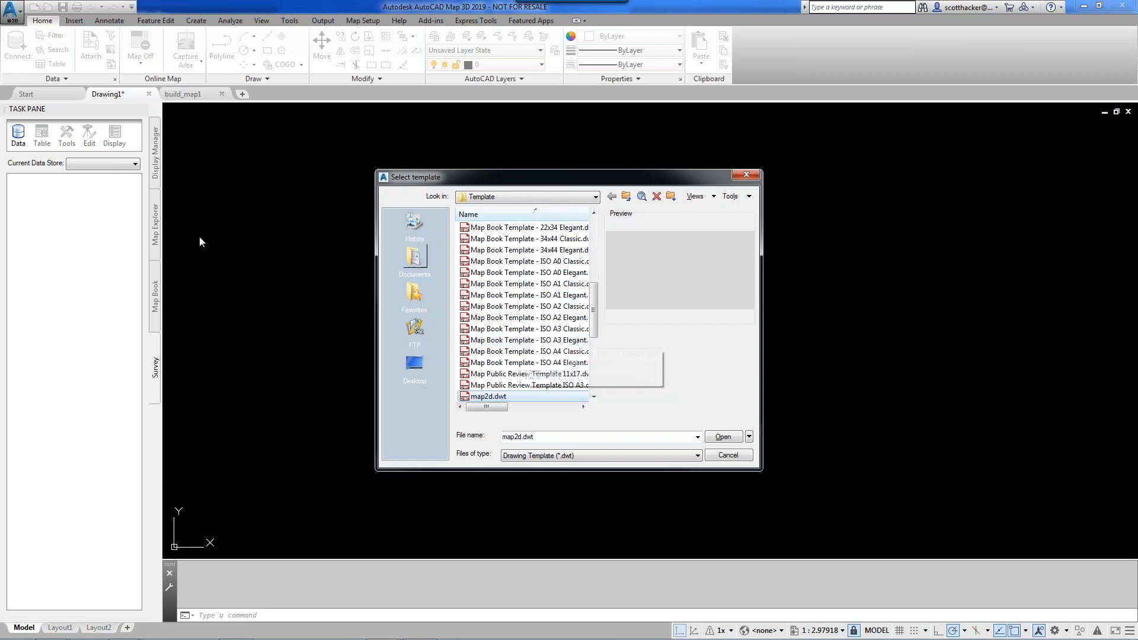
pyautogui.click(743, 176)
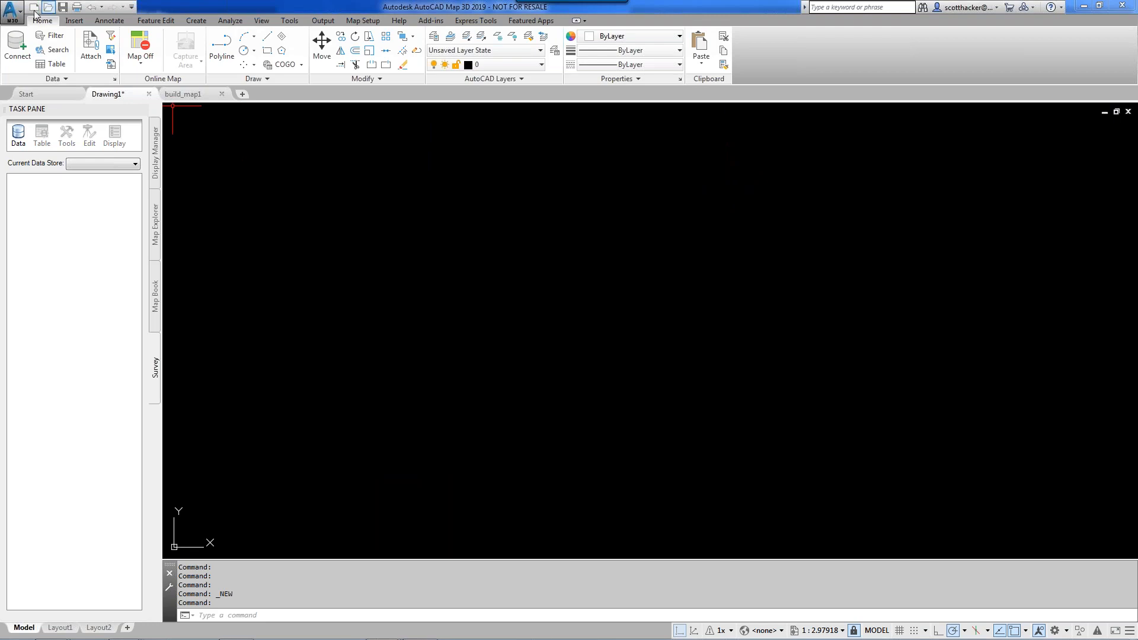
# - Open the existing drawing Base.dwg from the recent documents
pyautogui.click(11, 10)
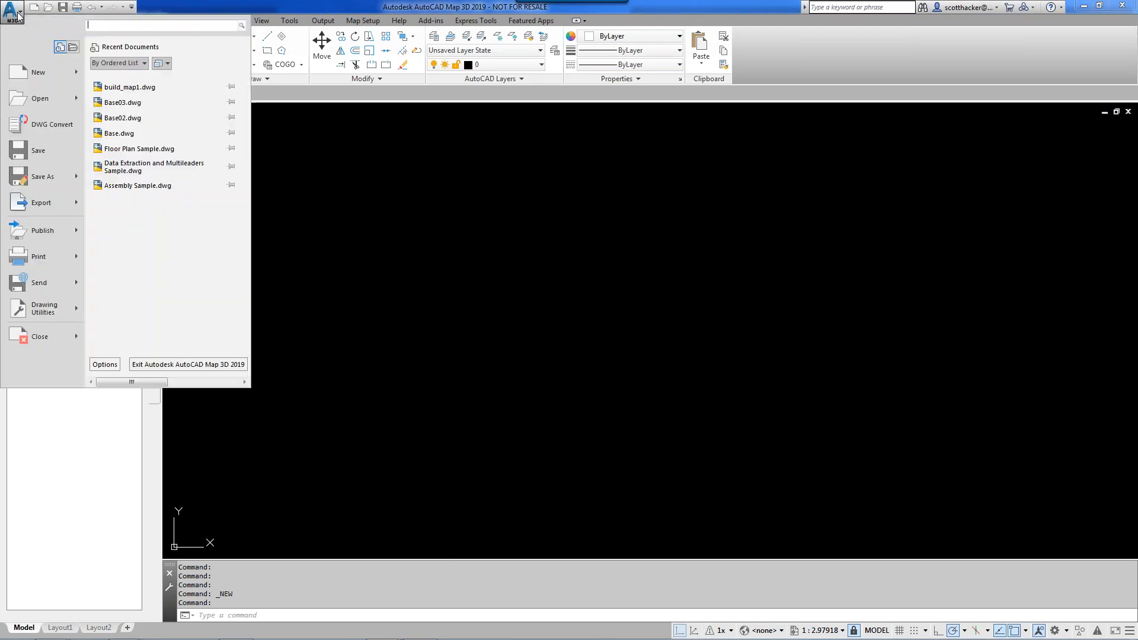
pyautogui.click(119, 133)
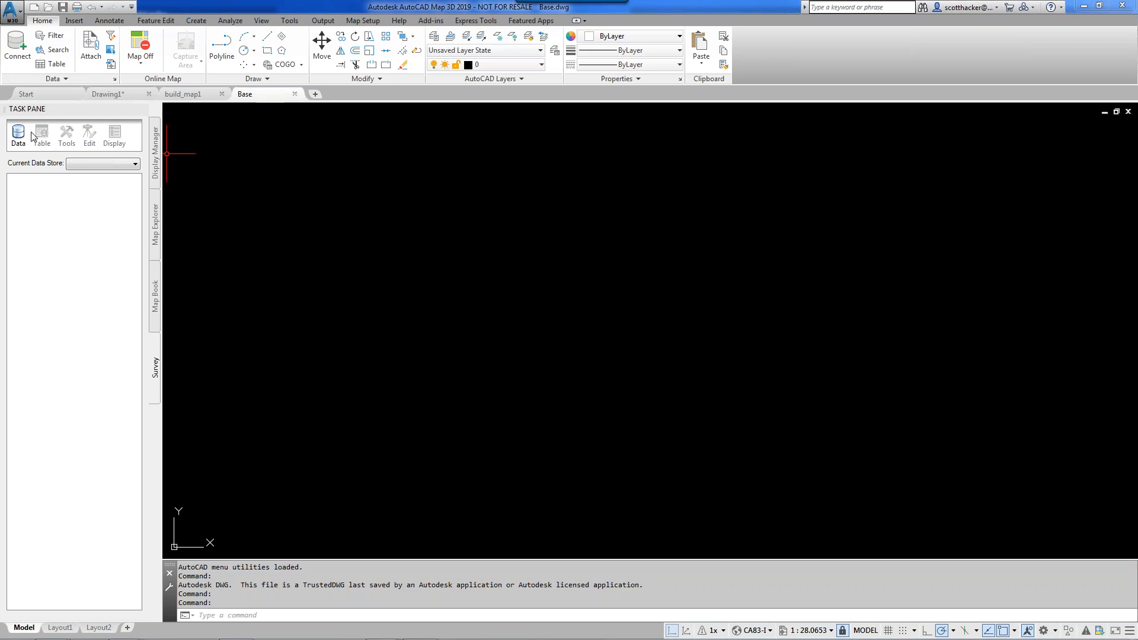
pyautogui.scroll(-3, 164, 351)
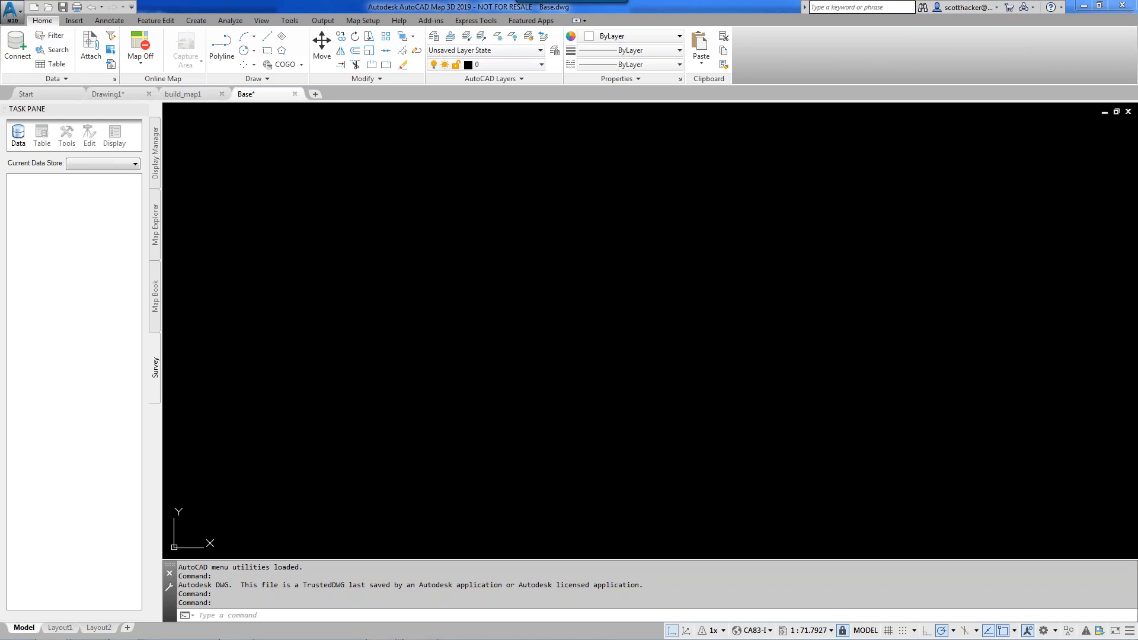
# - Start assigning a coordinate system to the Base drawing and filter the available systems to the USA, California category
pyautogui.click(363, 22)
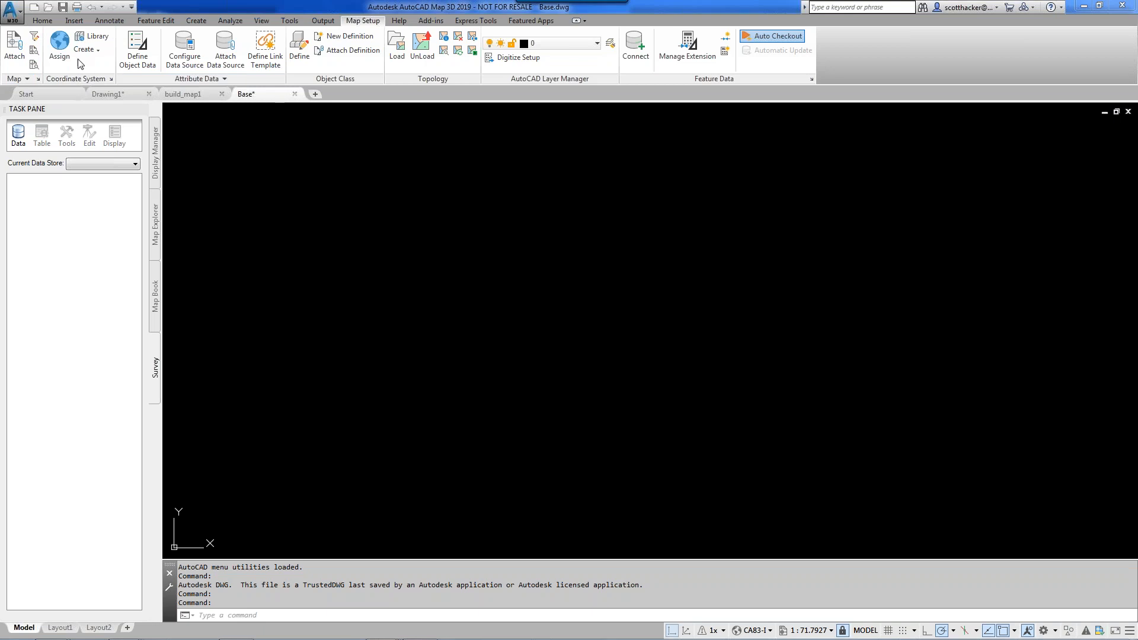
pyautogui.click(60, 49)
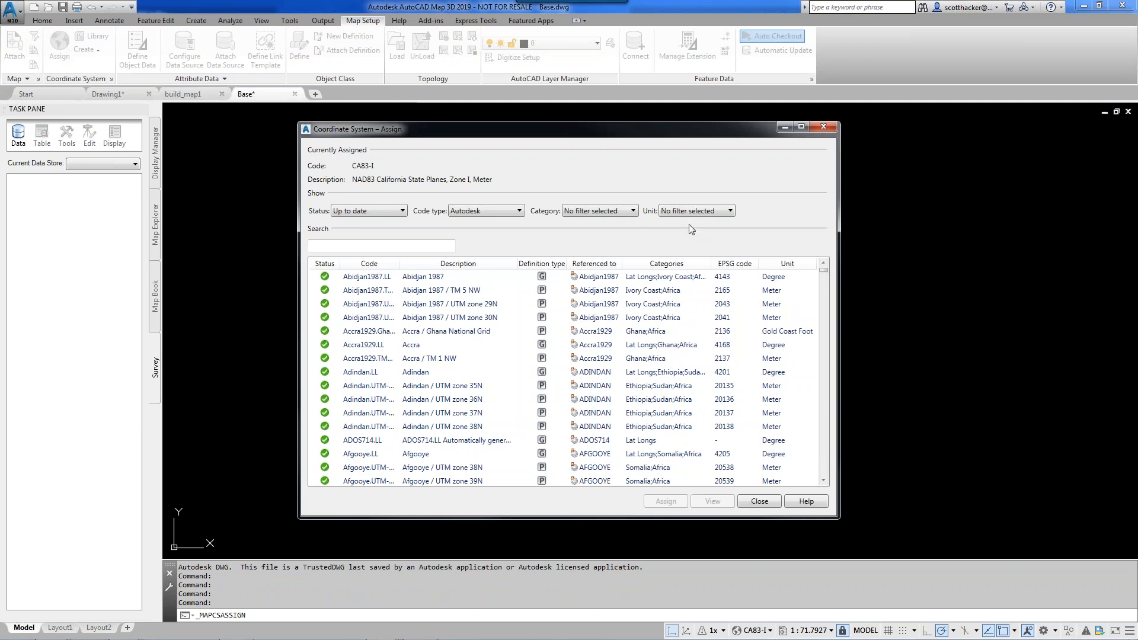
pyautogui.moveTo(824, 272); pyautogui.dragTo(825, 322)
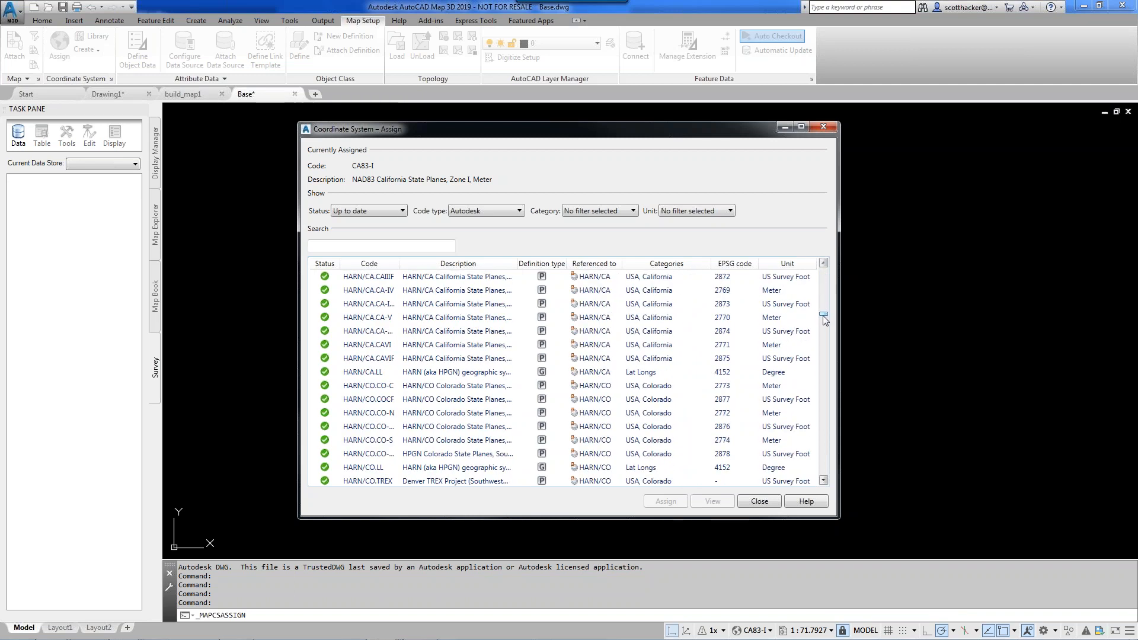
pyautogui.scroll(-18, 803, 330)
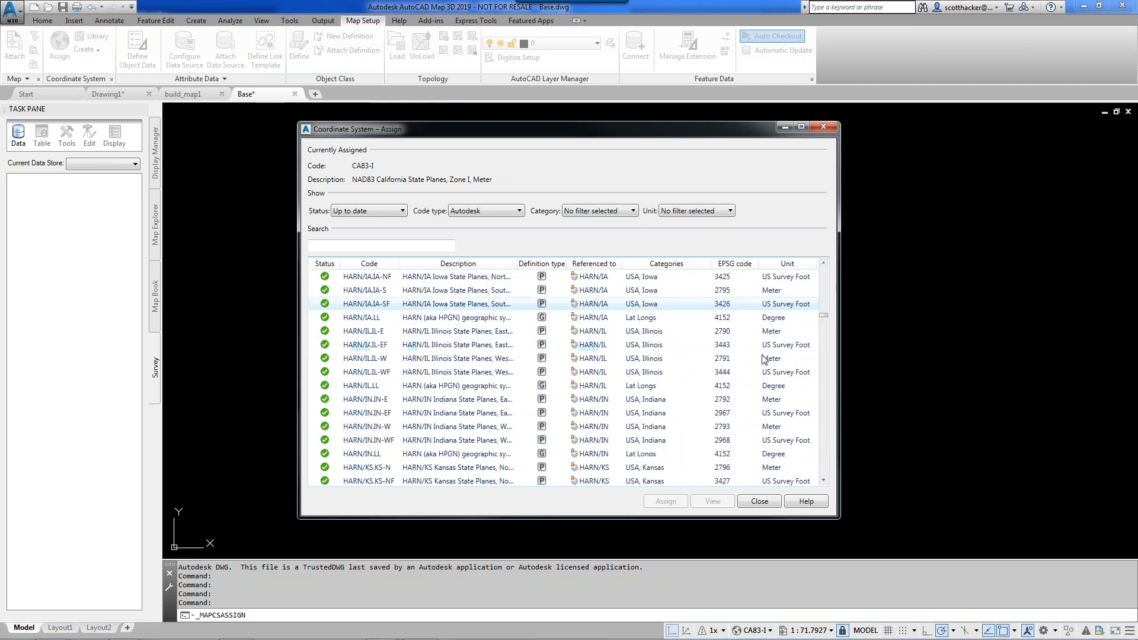
pyautogui.scroll(-8, 762, 366)
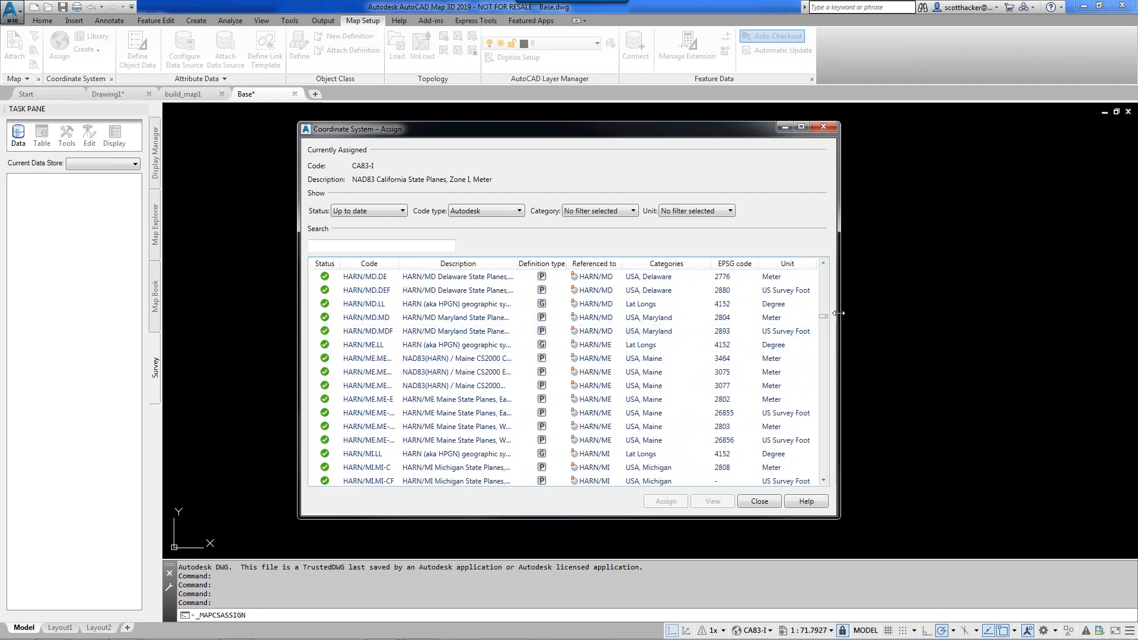
pyautogui.moveTo(825, 337); pyautogui.dragTo(826, 428)
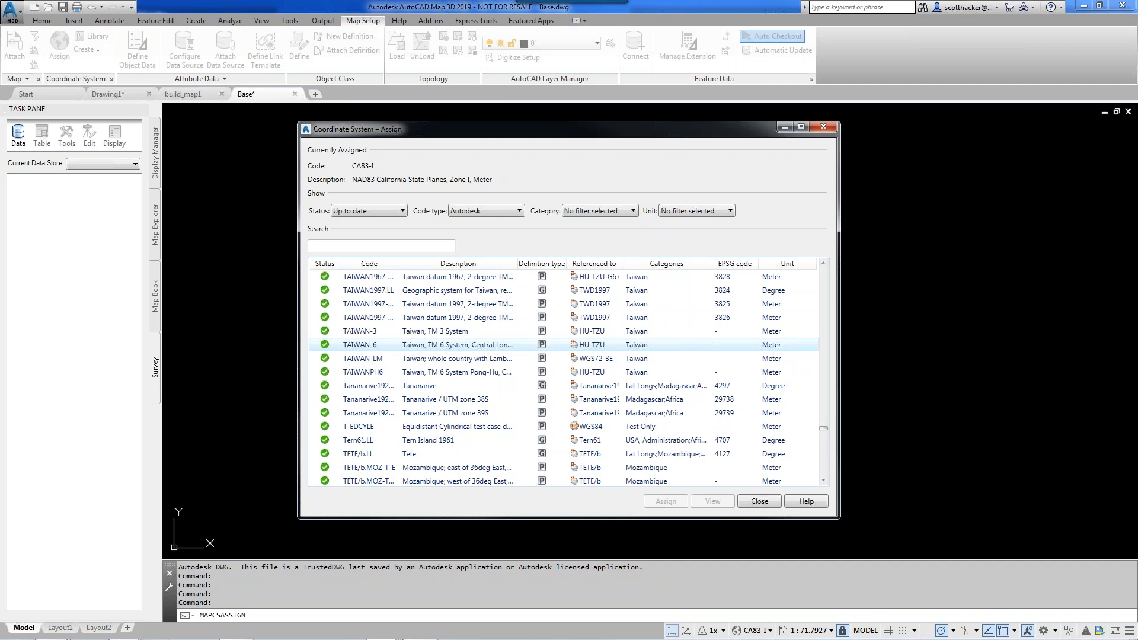
pyautogui.click(632, 211)
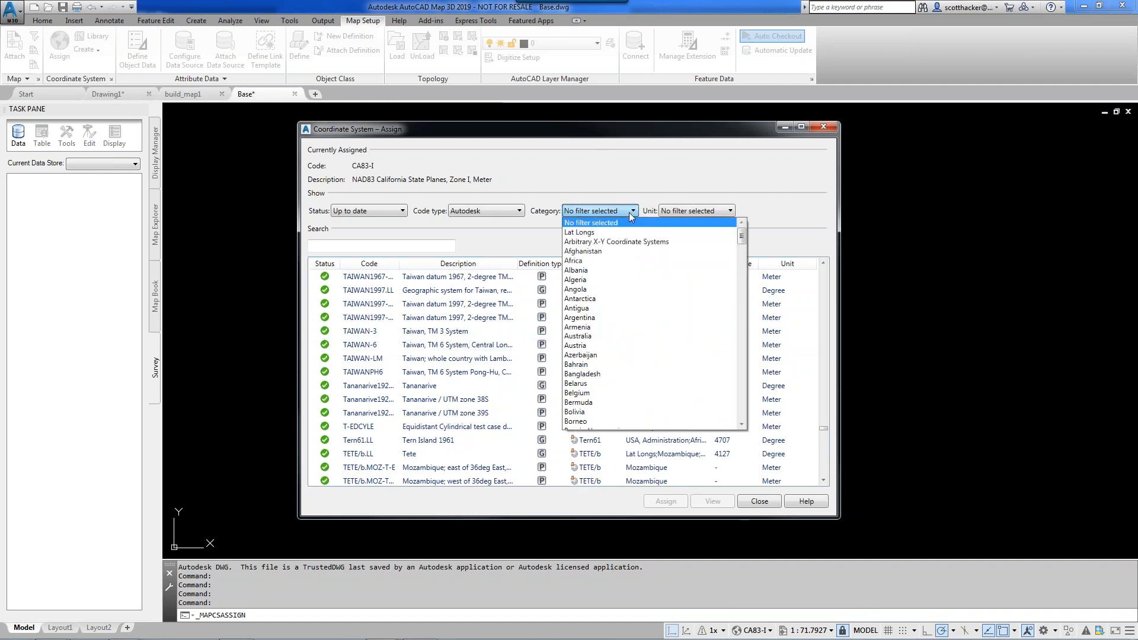
pyautogui.moveTo(742, 237); pyautogui.dragTo(735, 365)
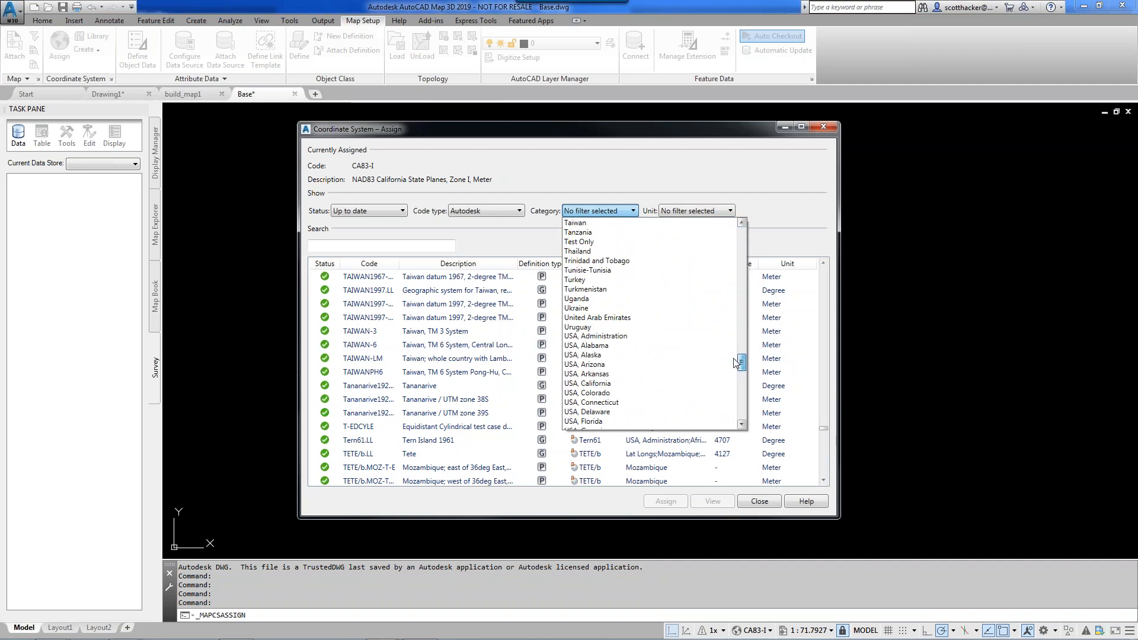
pyautogui.click(600, 386)
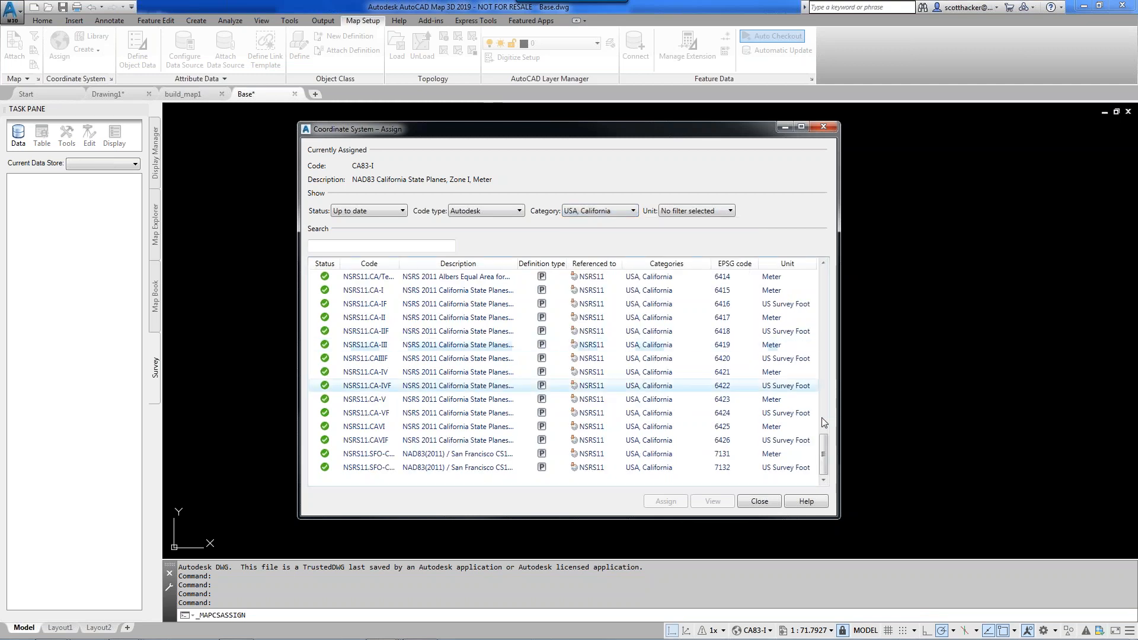
# - Assign the CA83-I coordinate system (NAD83 California State Planes, Zone I, Meter) to the drawing
pyautogui.moveTo(823, 458); pyautogui.dragTo(824, 276)
pyautogui.click(359, 276)
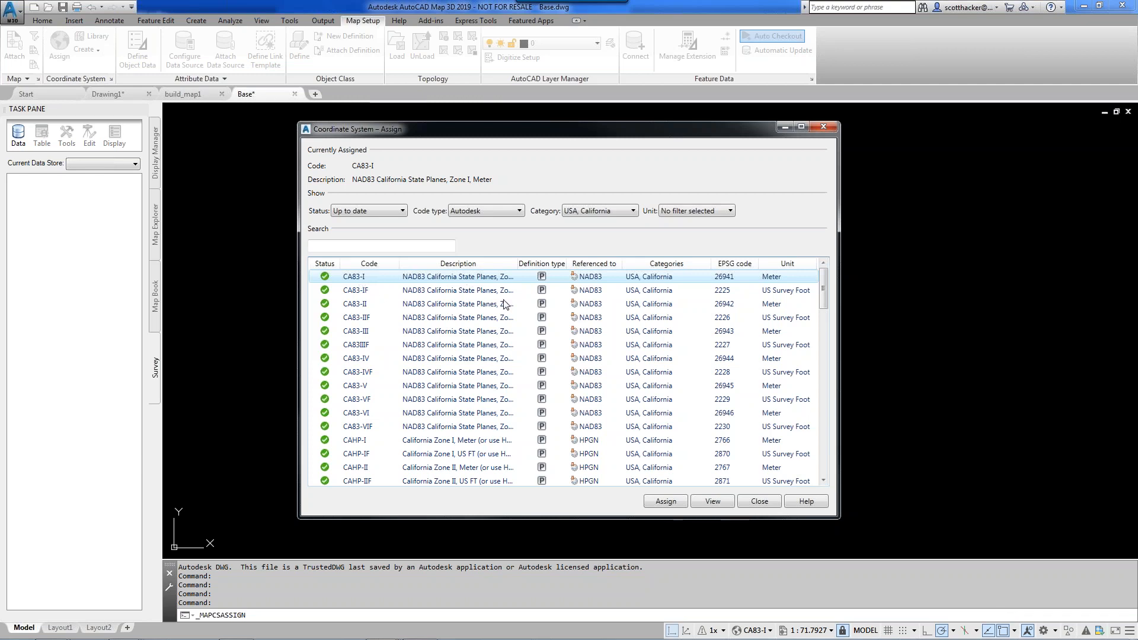
pyautogui.click(664, 502)
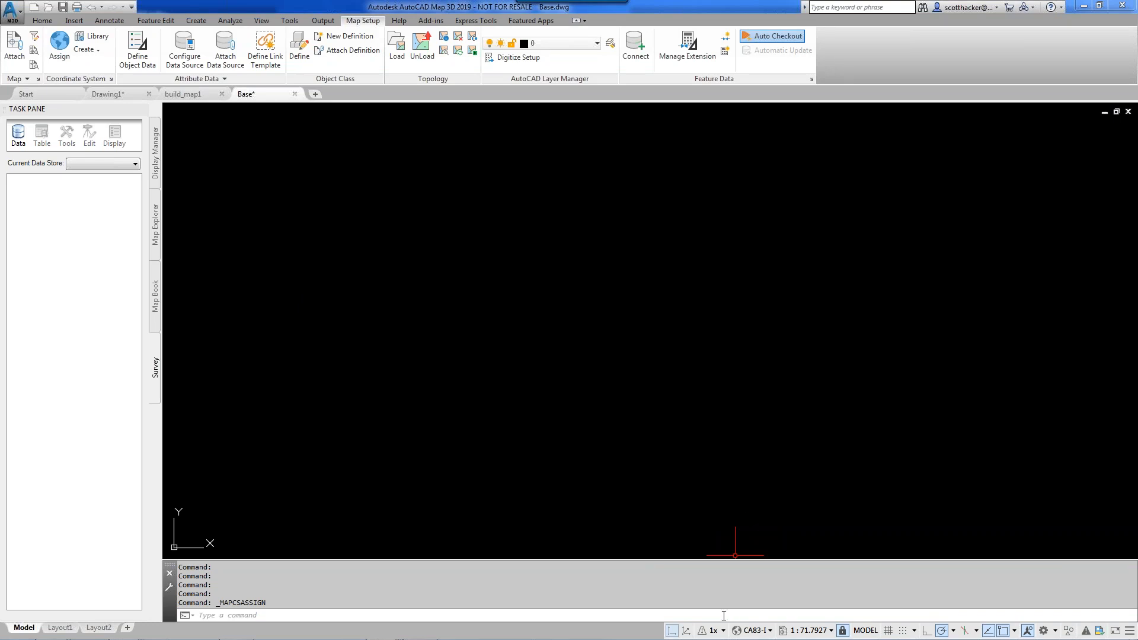
# - Check which coordinate system is assigned to the current drawing
pyautogui.click(724, 630)
pyautogui.click(751, 633)
pyautogui.click(770, 632)
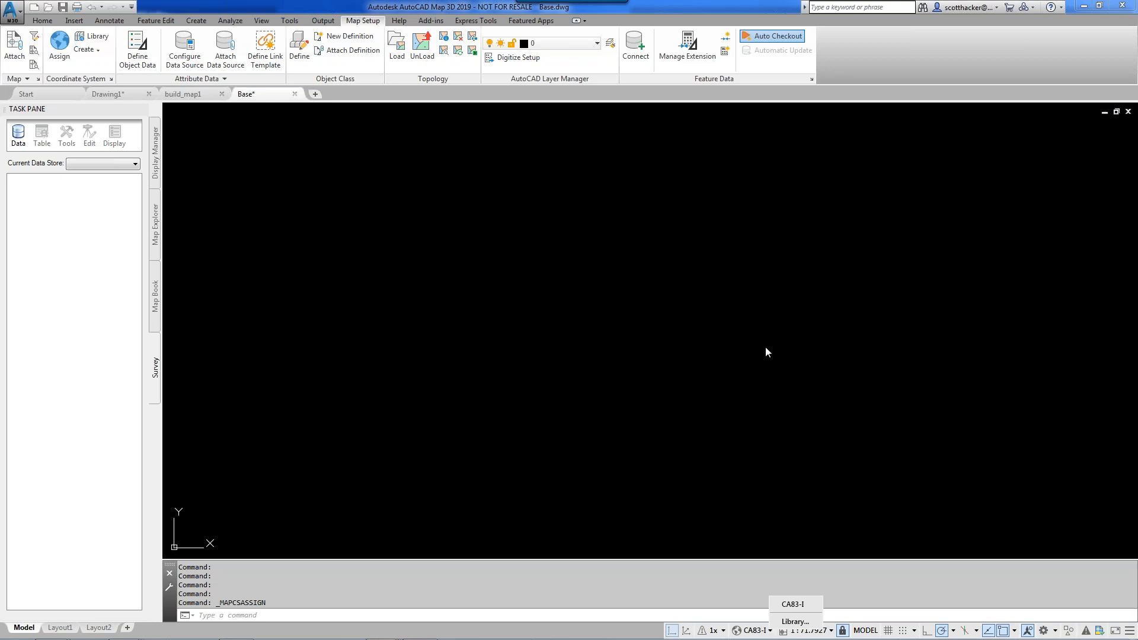
pyautogui.click(761, 329)
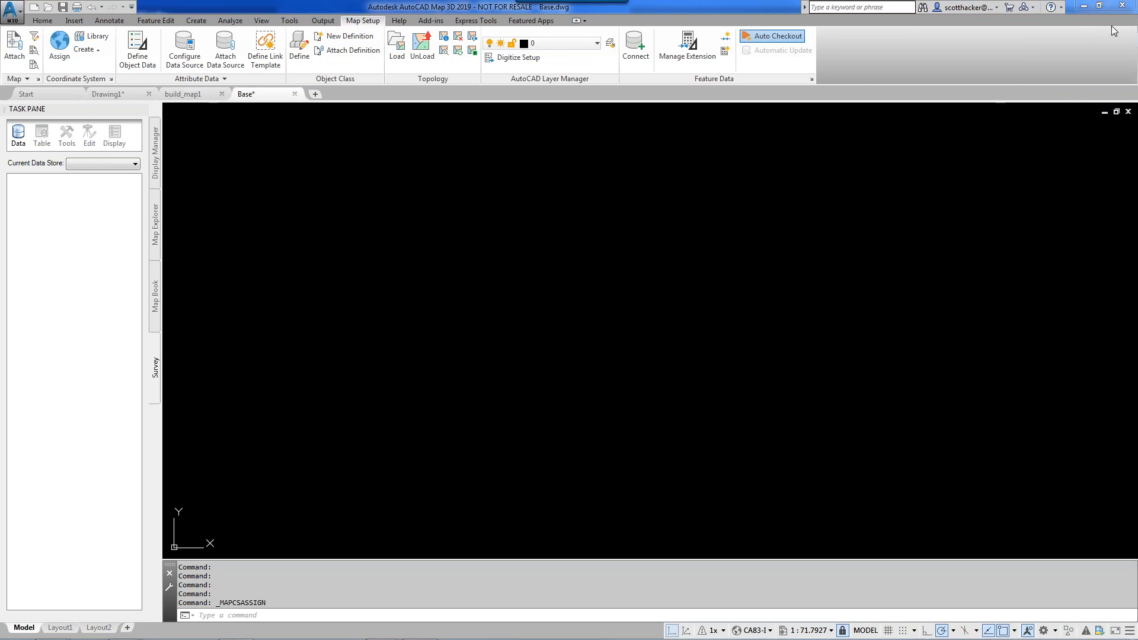
# - Bring City_Boundary.sdf from the Build a Map folder into the Base drawing and frame the city boundary in view
pyautogui.moveTo(934, 258)
pyautogui.mouseDown()
pyautogui.moveTo(321, 172)
pyautogui.moveTo(274, 86)
pyautogui.mouseUp()
pyautogui.click(422, 189)
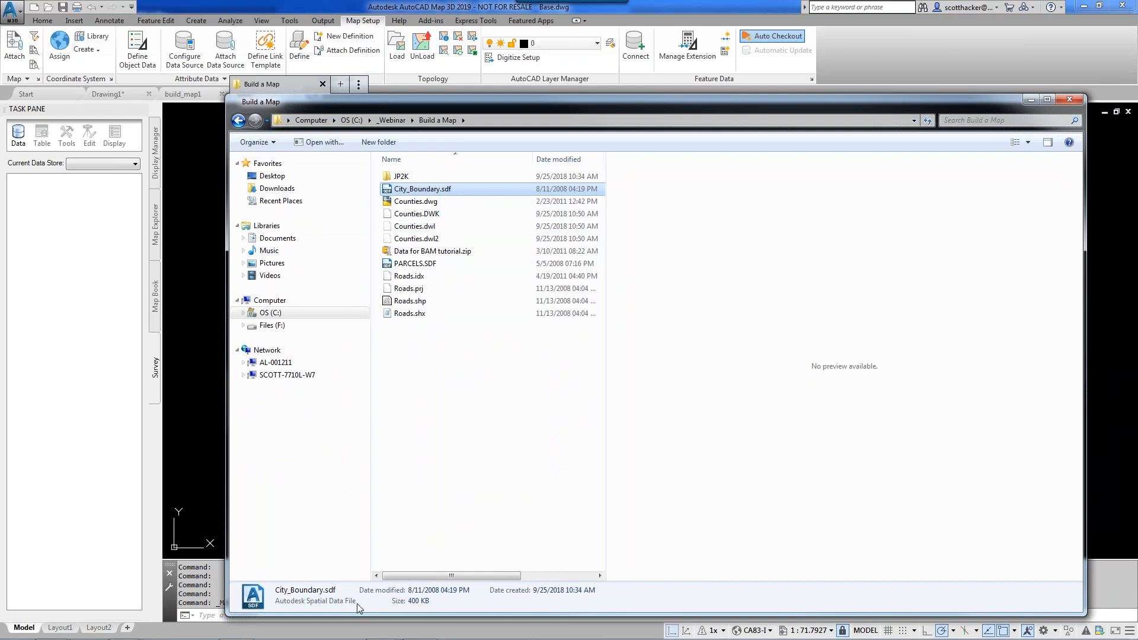
pyautogui.moveTo(527, 108); pyautogui.dragTo(962, 123)
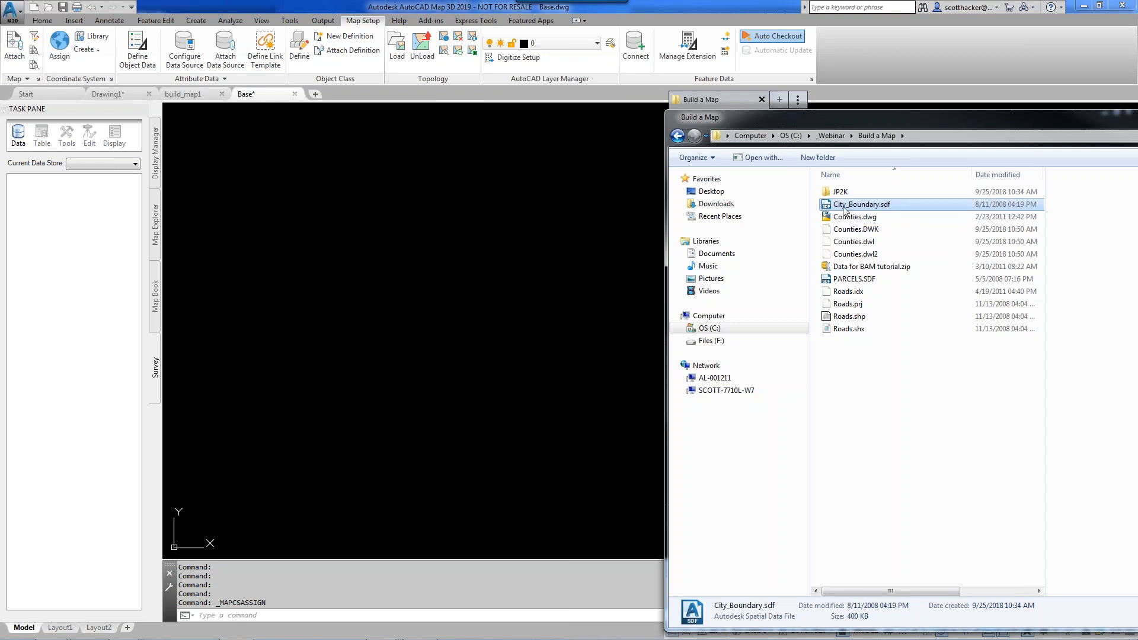
pyautogui.moveTo(847, 204); pyautogui.dragTo(526, 217)
pyautogui.moveTo(441, 238); pyautogui.dragTo(440, 238)
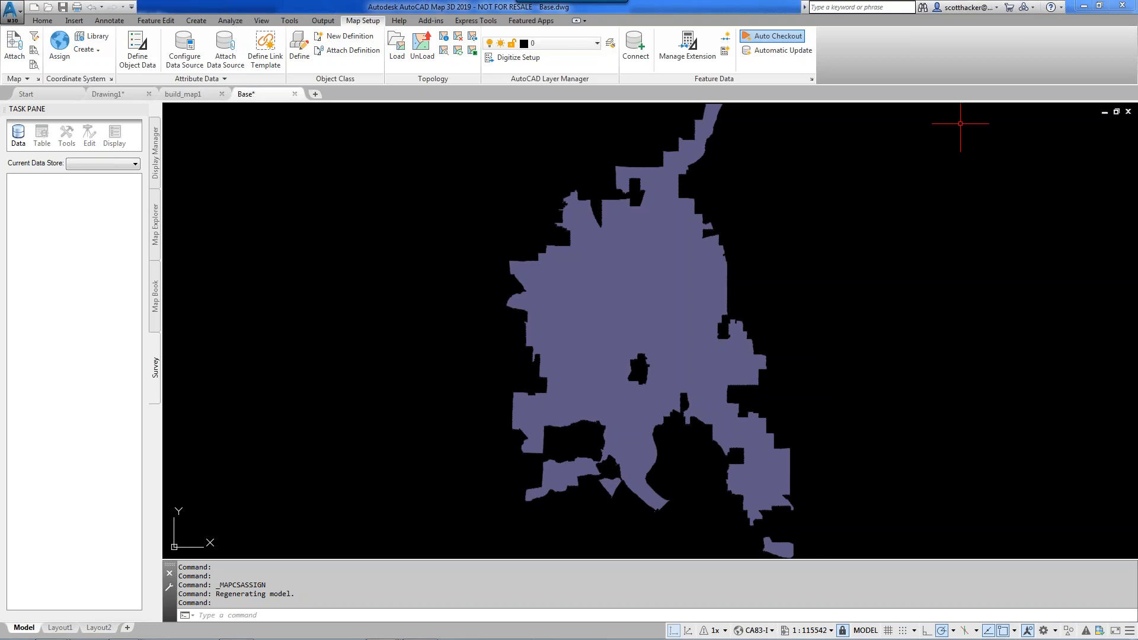
pyautogui.scroll(2, 1136, 141)
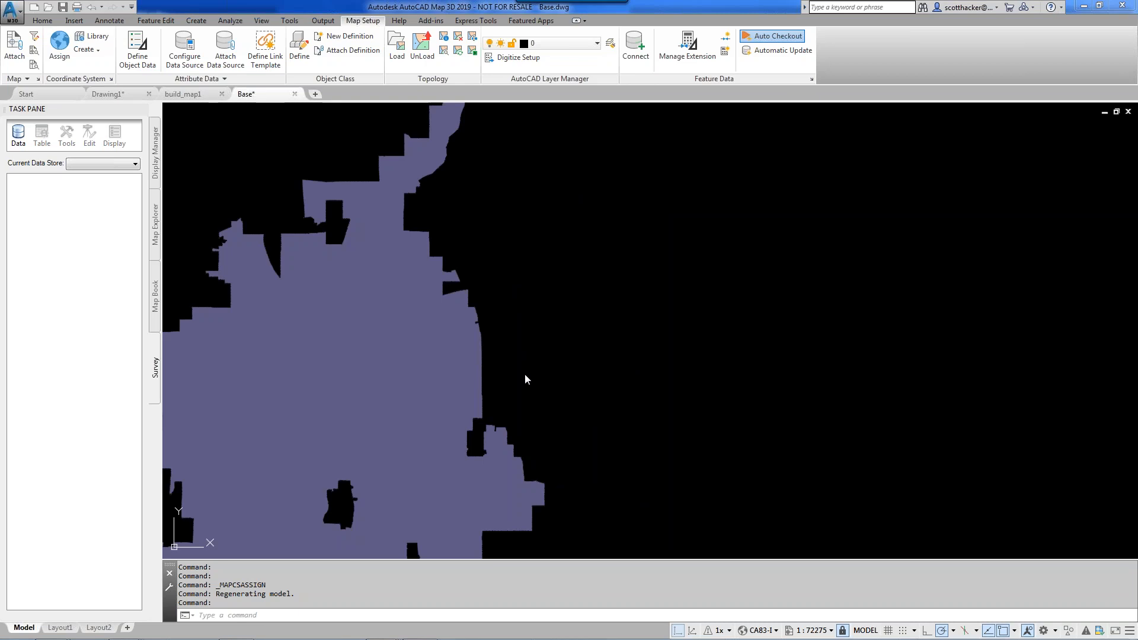
pyautogui.scroll(-2, 537, 357)
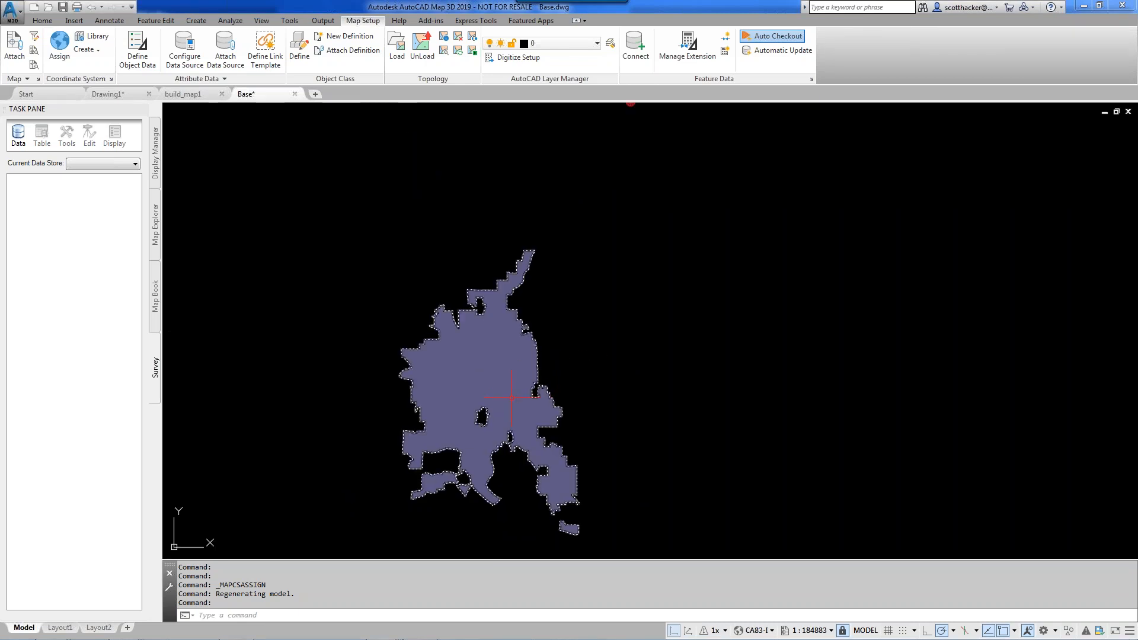
pyautogui.moveTo(472, 401)
pyautogui.mouseDown(button='middle')
pyautogui.moveTo(625, 307)
pyautogui.moveTo(591, 340)
pyautogui.mouseUp(button='middle')
pyautogui.scroll(1, 599, 314)
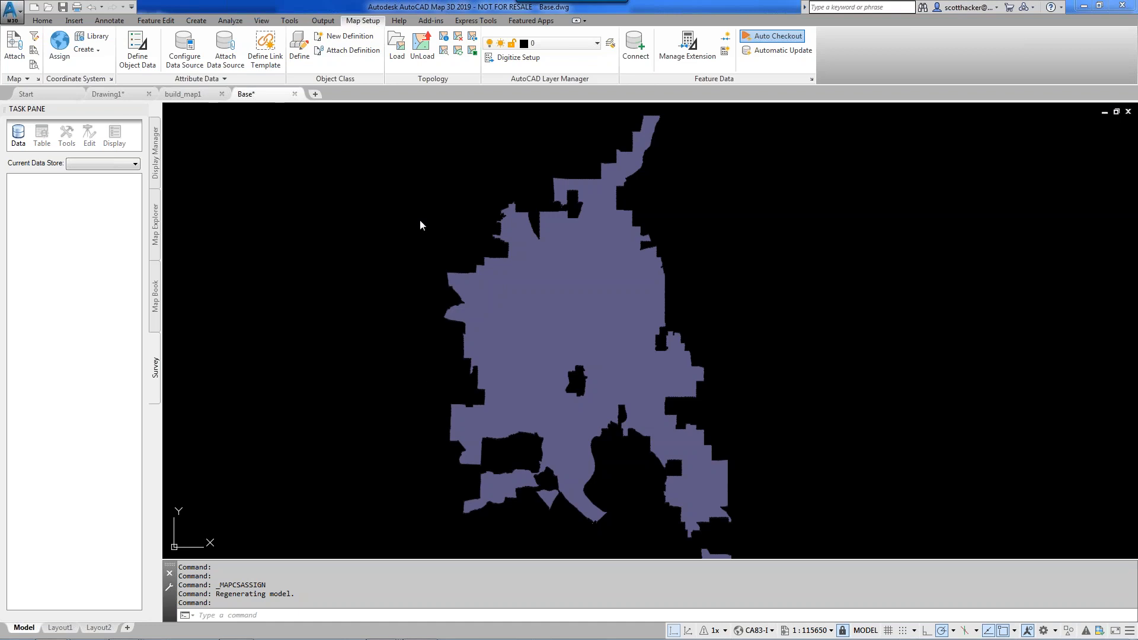
# - Switch to the build_map1 drawing and show its map layers in the Display Manager
pyautogui.click(198, 96)
pyautogui.moveTo(444, 315); pyautogui.dragTo(414, 330, button='middle')
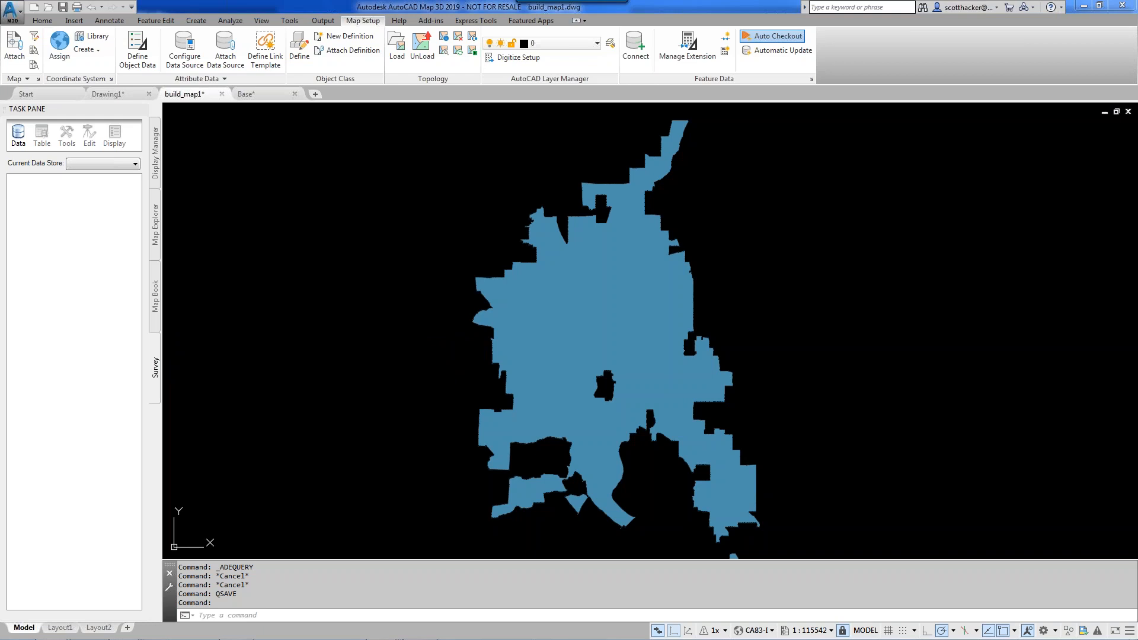
pyautogui.click(154, 157)
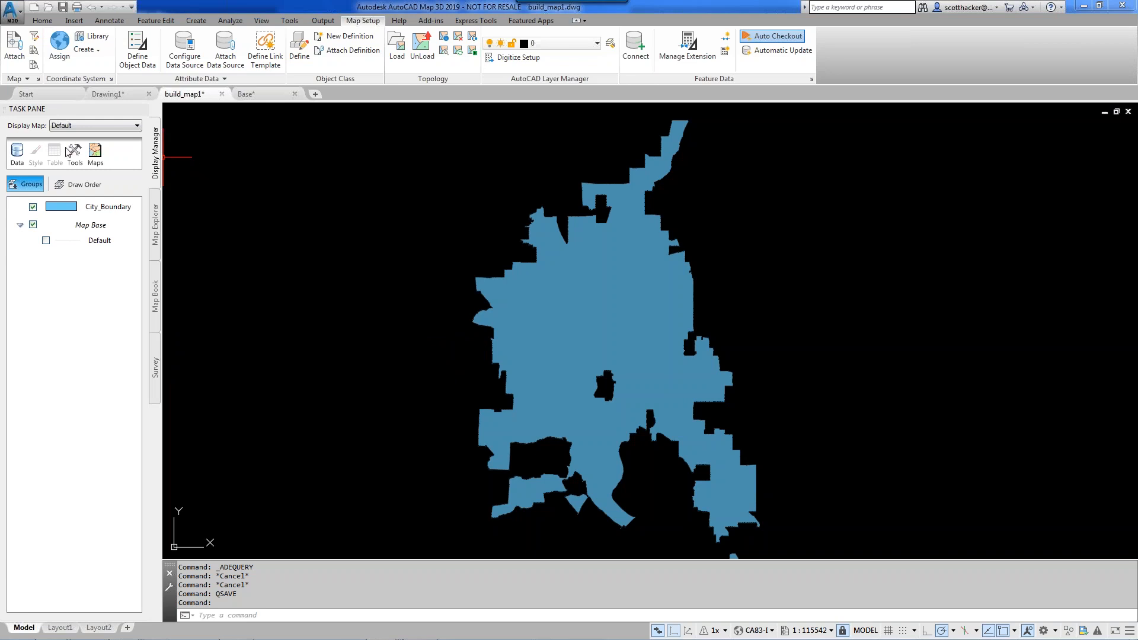
# - Check which source drawings are attached to build_map1 and which drawings in the BUILD A MAP folder can be attached
pyautogui.click(18, 155)
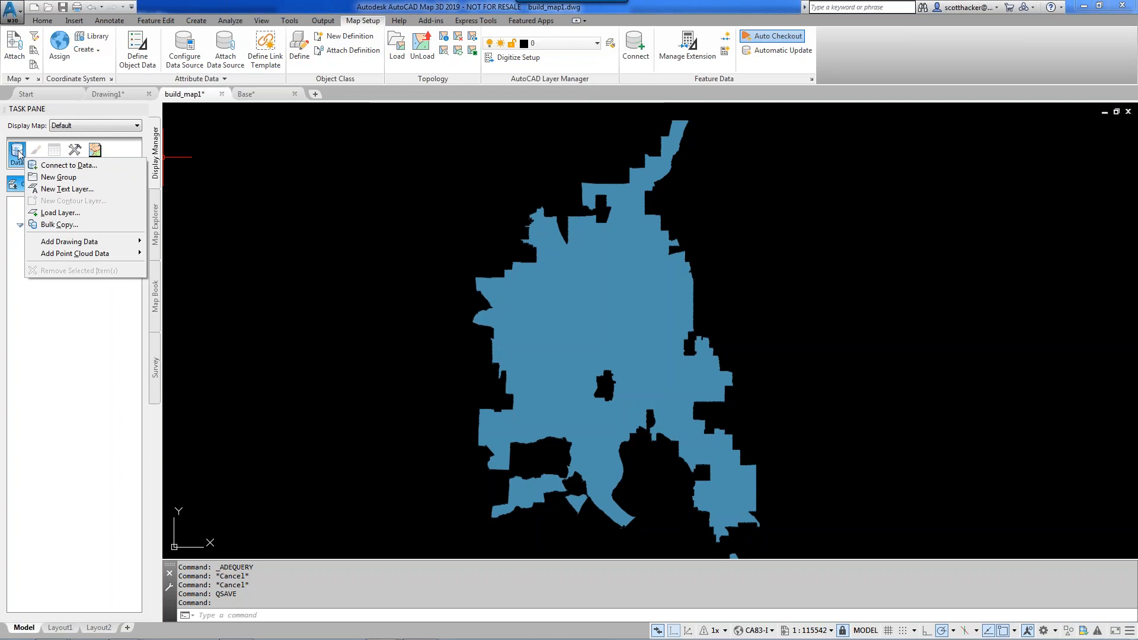
pyautogui.moveTo(58, 243)
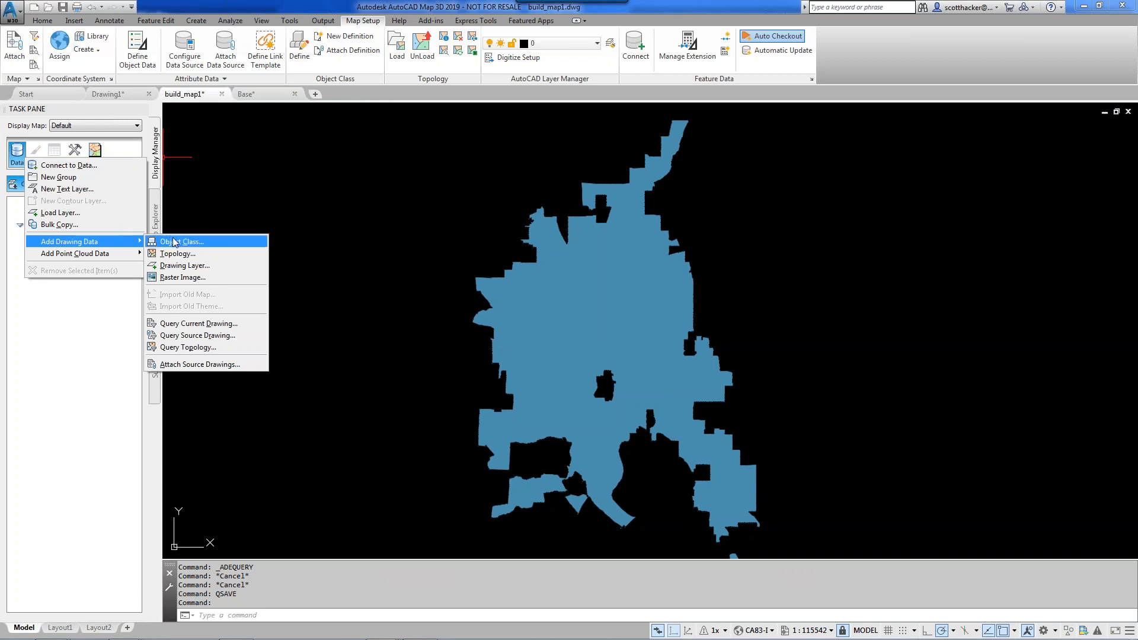
pyautogui.click(188, 364)
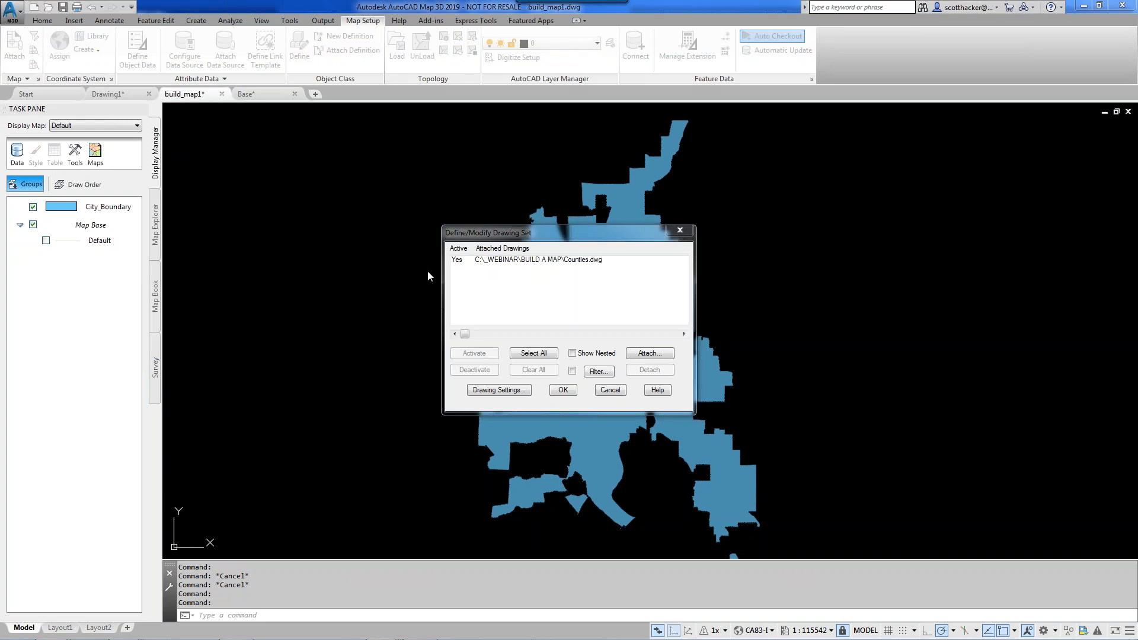
pyautogui.click(649, 356)
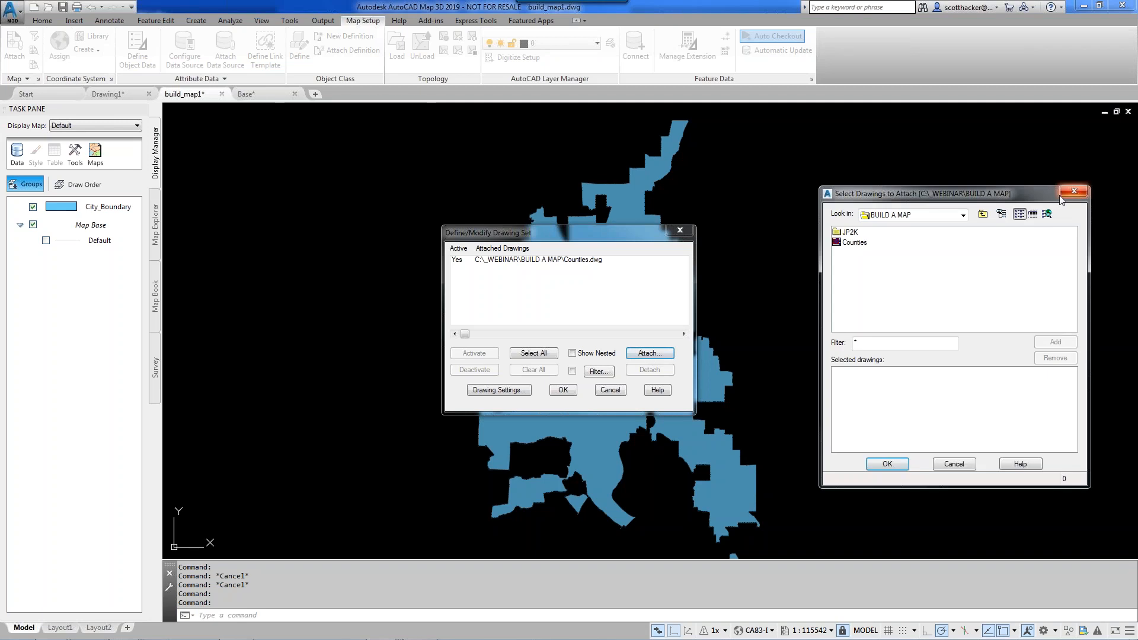
pyautogui.moveTo(970, 199); pyautogui.dragTo(895, 161)
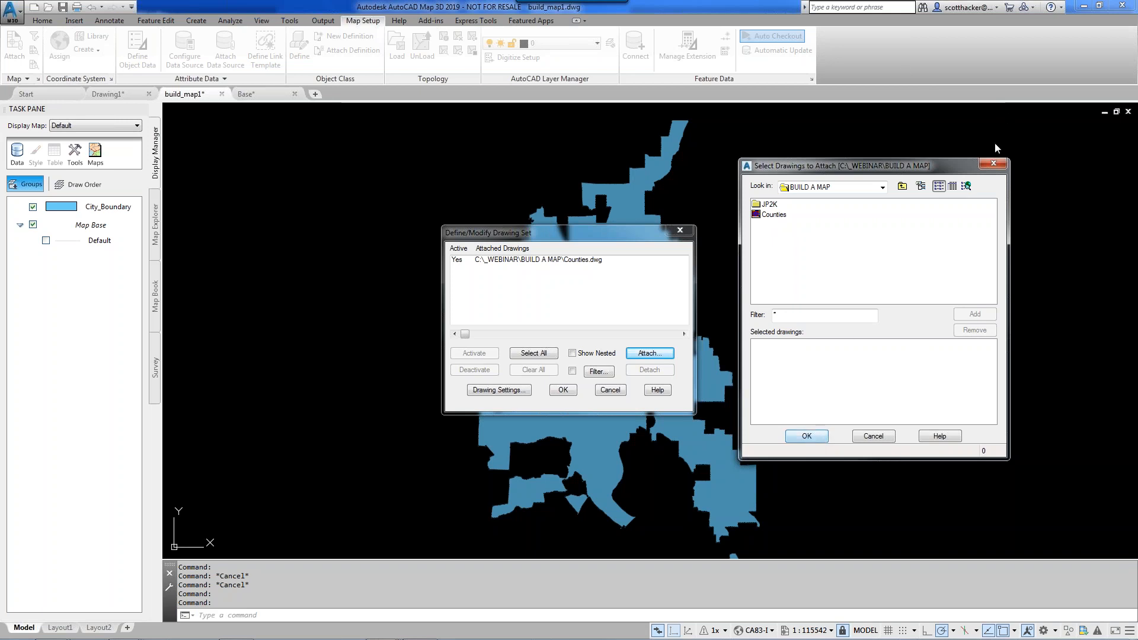
pyautogui.click(995, 166)
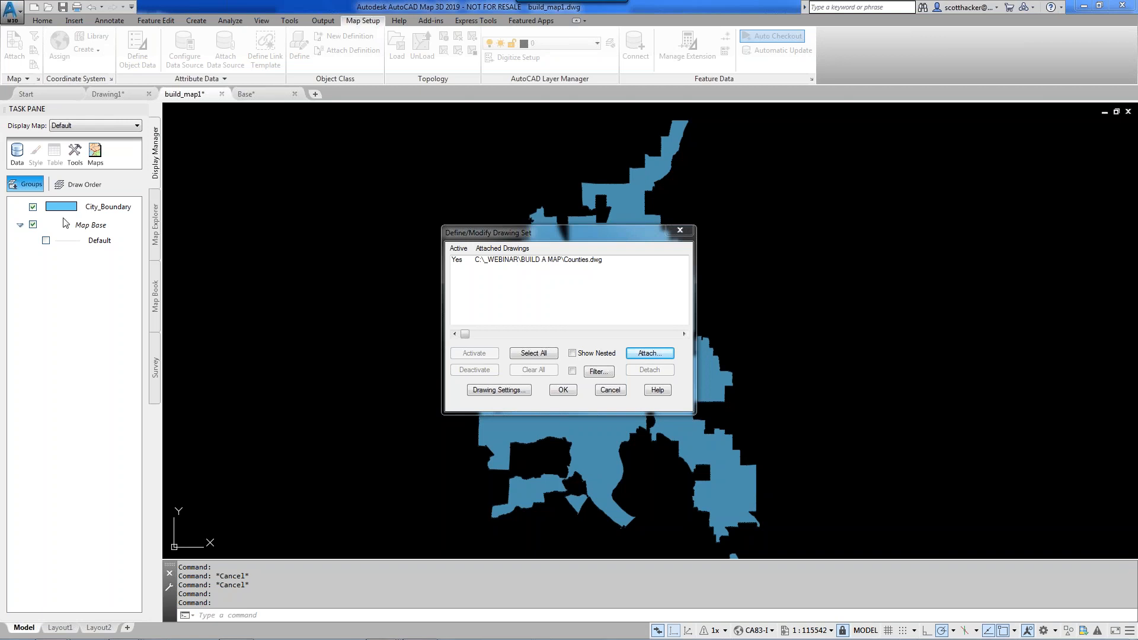
pyautogui.click(679, 230)
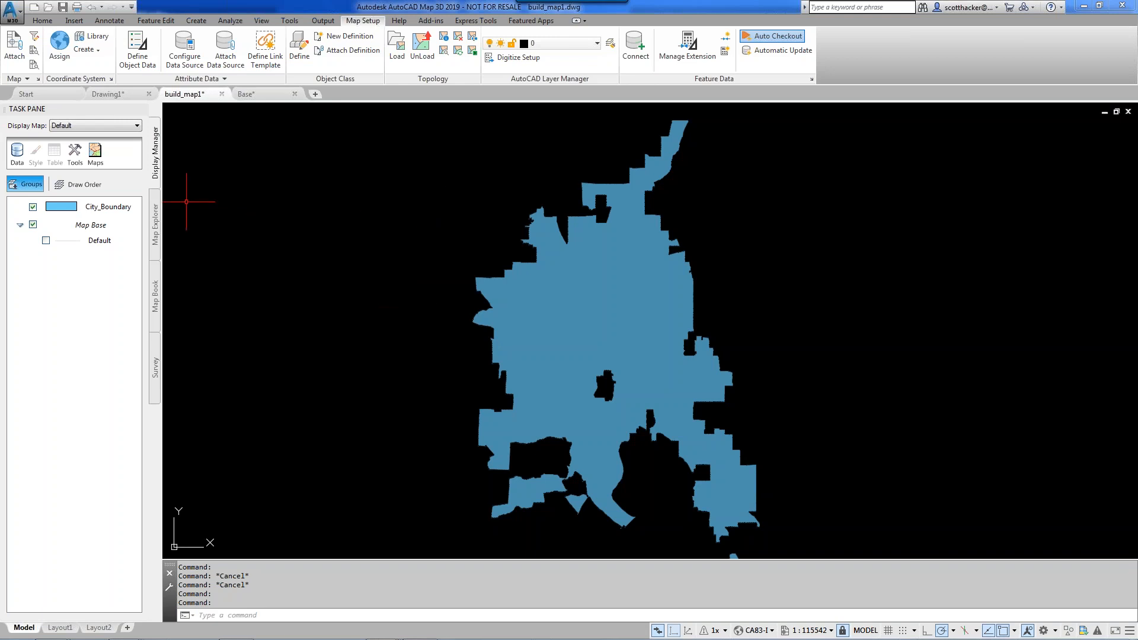
# - Query the attached source drawing for objects whose NAME field in object data table co06_d00 equals Shasta, and execute the query in Preview mode
pyautogui.moveTo(124, 216)
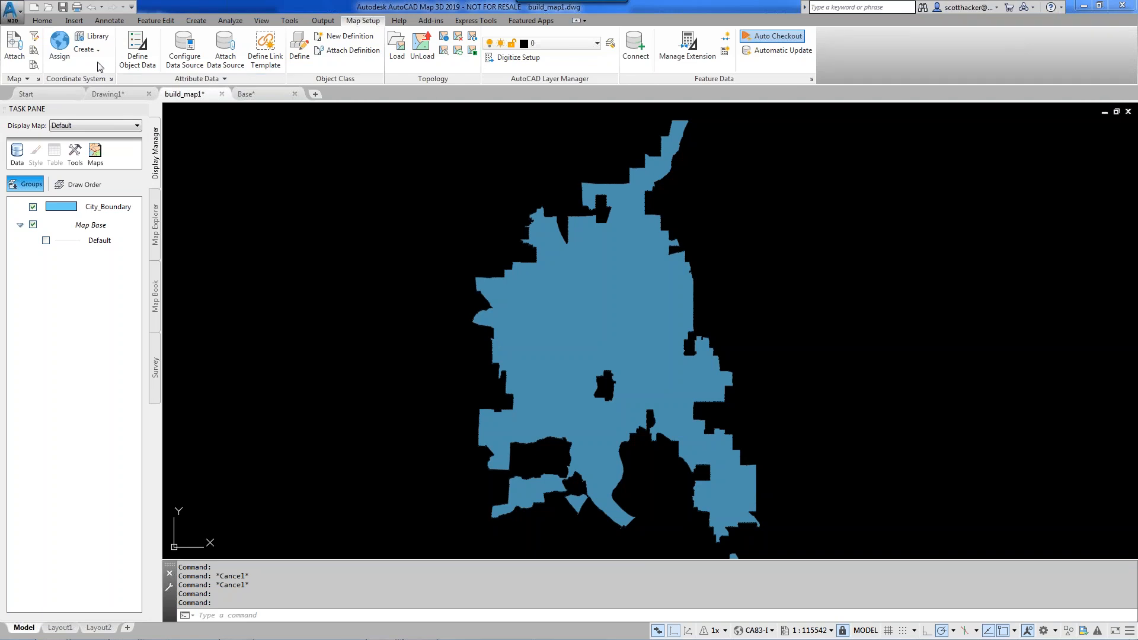
pyautogui.click(42, 22)
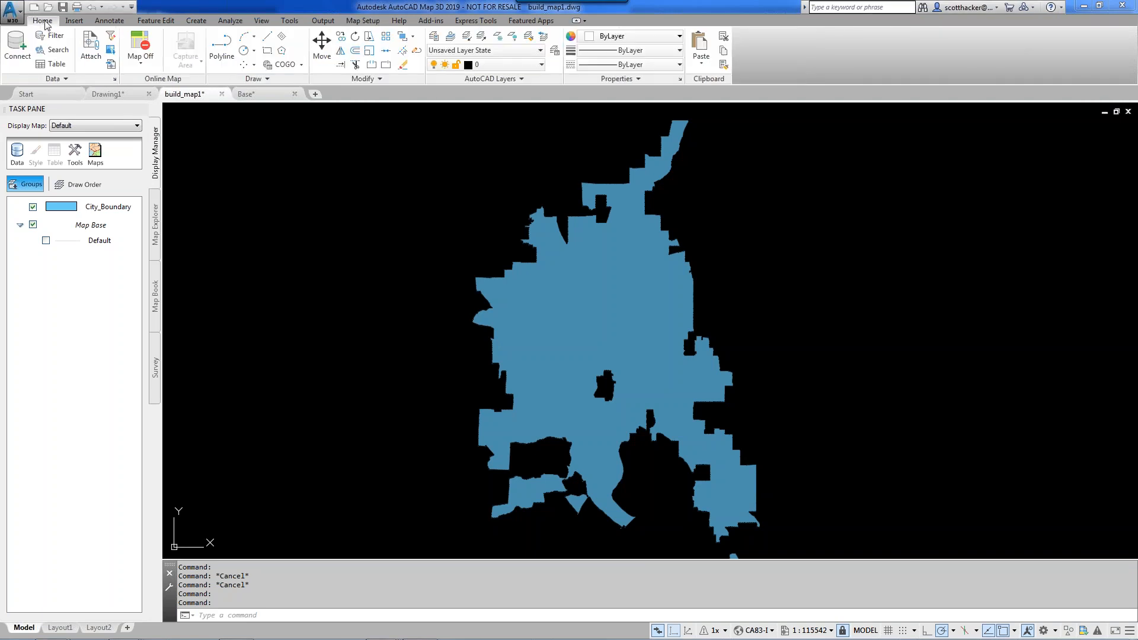
pyautogui.click(110, 36)
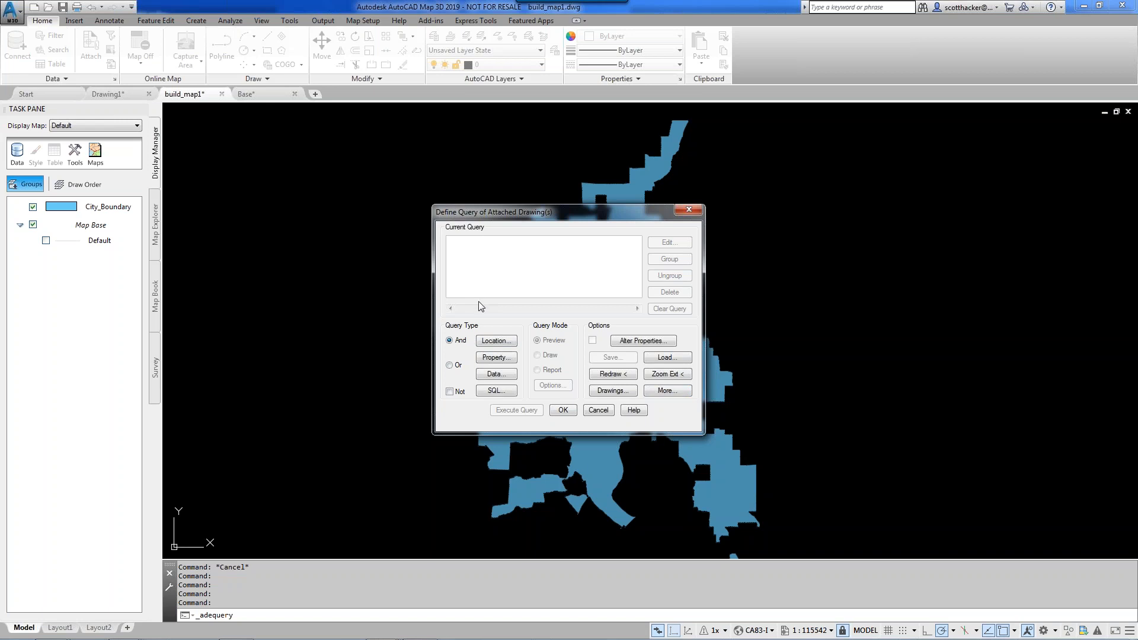
pyautogui.click(503, 377)
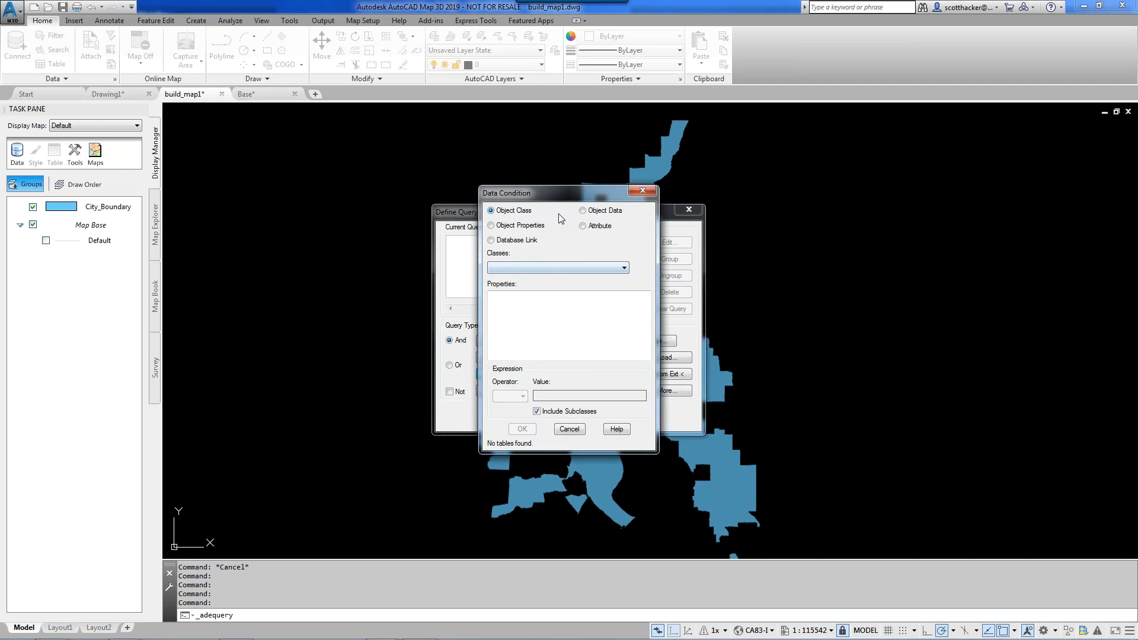
pyautogui.click(581, 213)
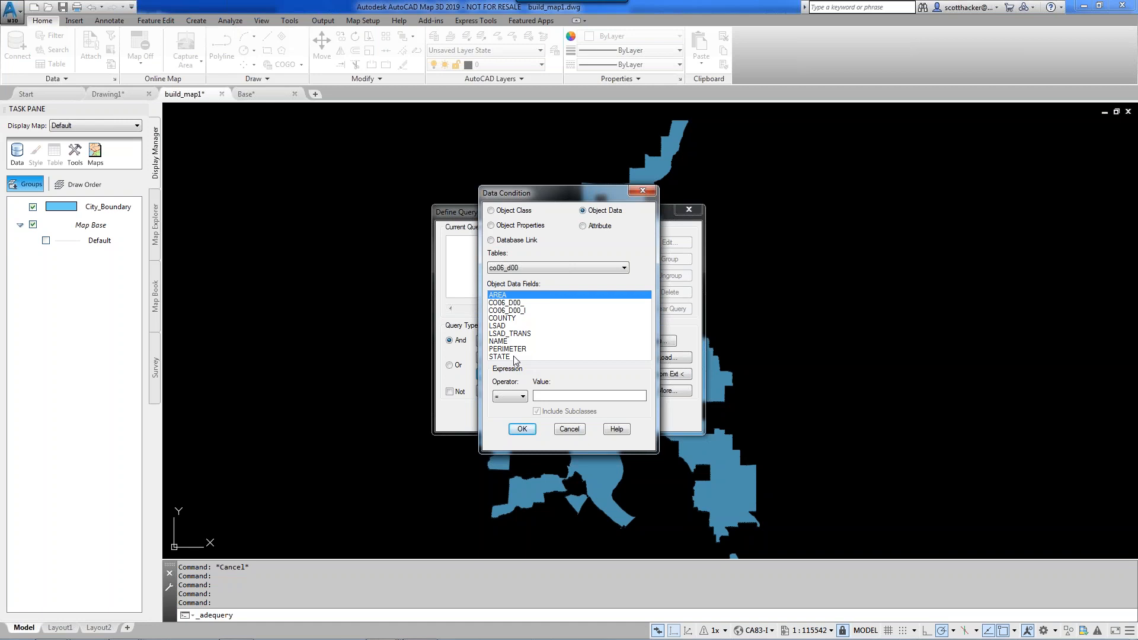
pyautogui.click(501, 342)
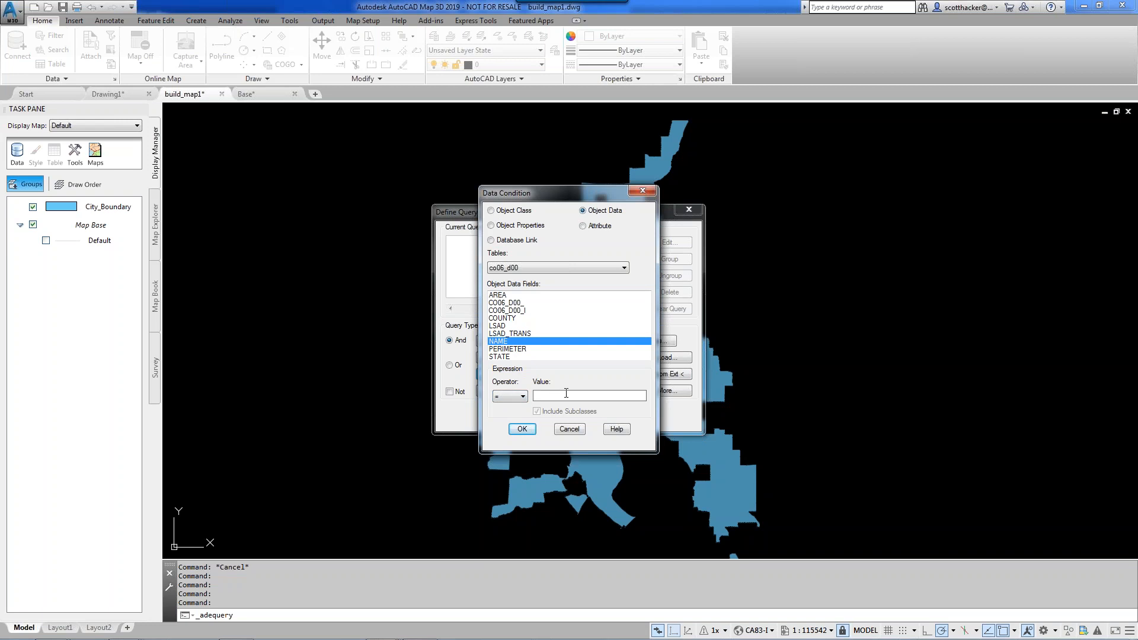
pyautogui.write('Shasta')
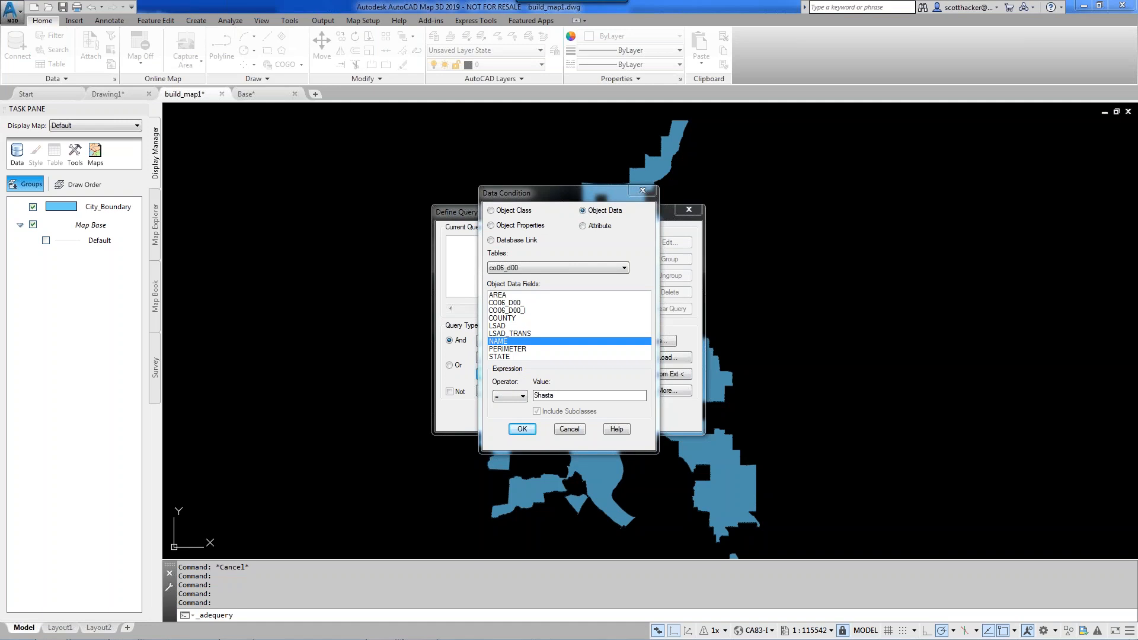
pyautogui.click(526, 432)
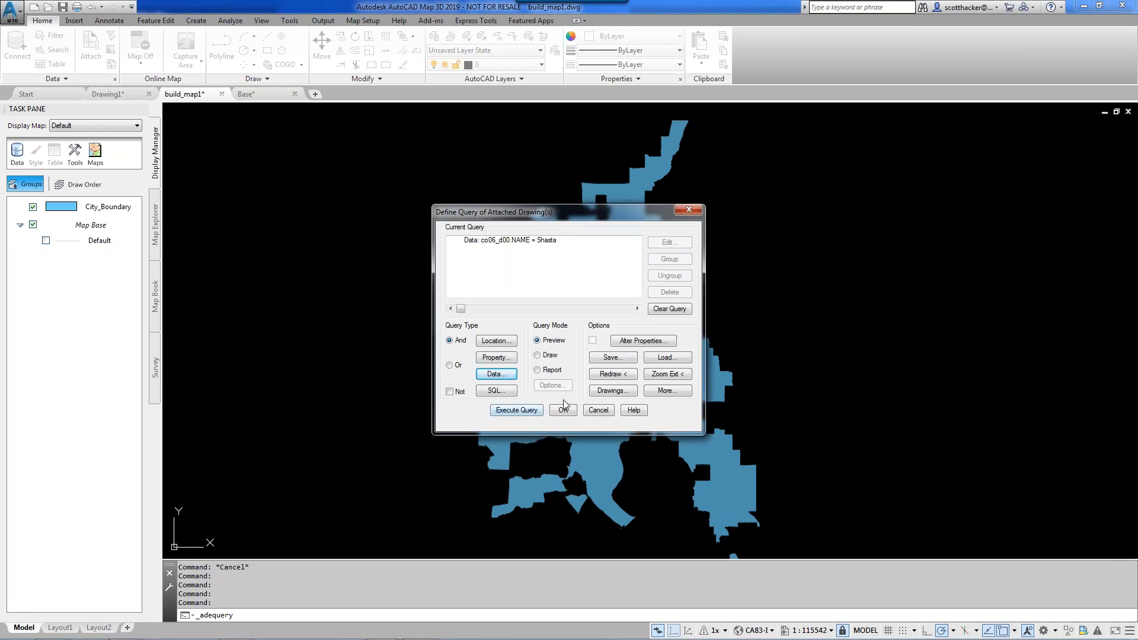
pyautogui.click(516, 410)
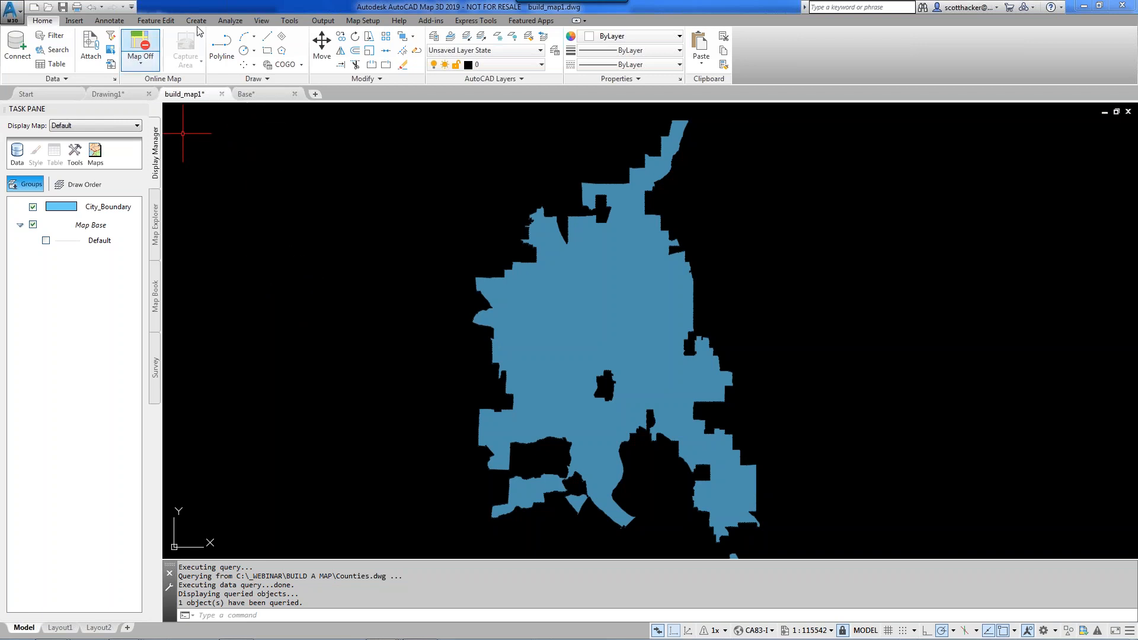
# - Zoom to the drawing extents and frame the queried county outline together with the city boundary
pyautogui.click(261, 20)
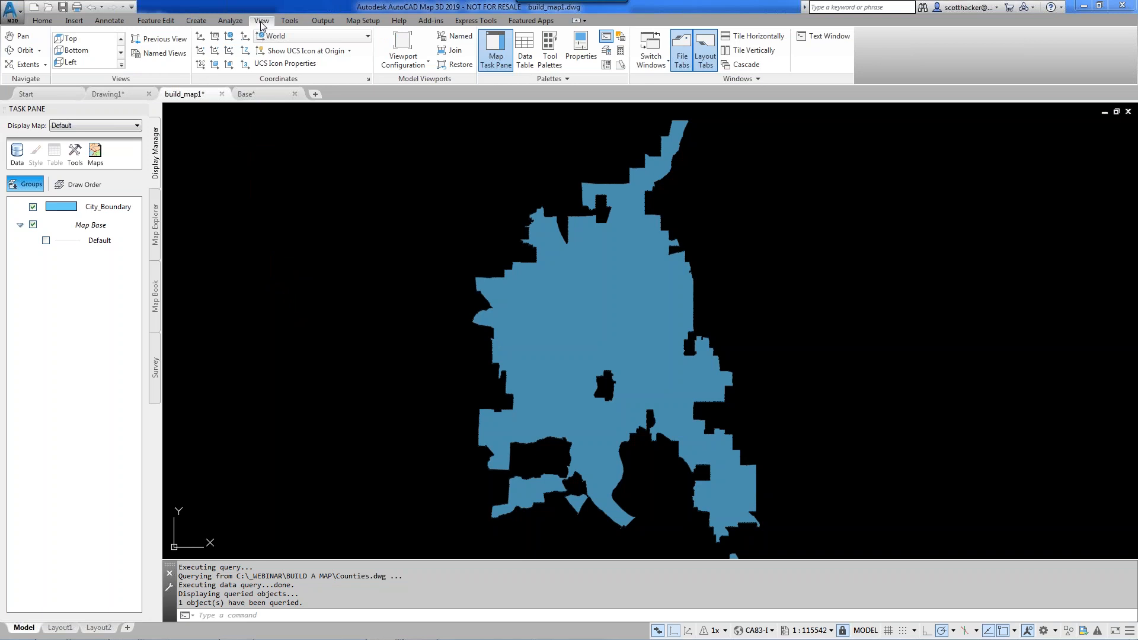
pyautogui.click(27, 64)
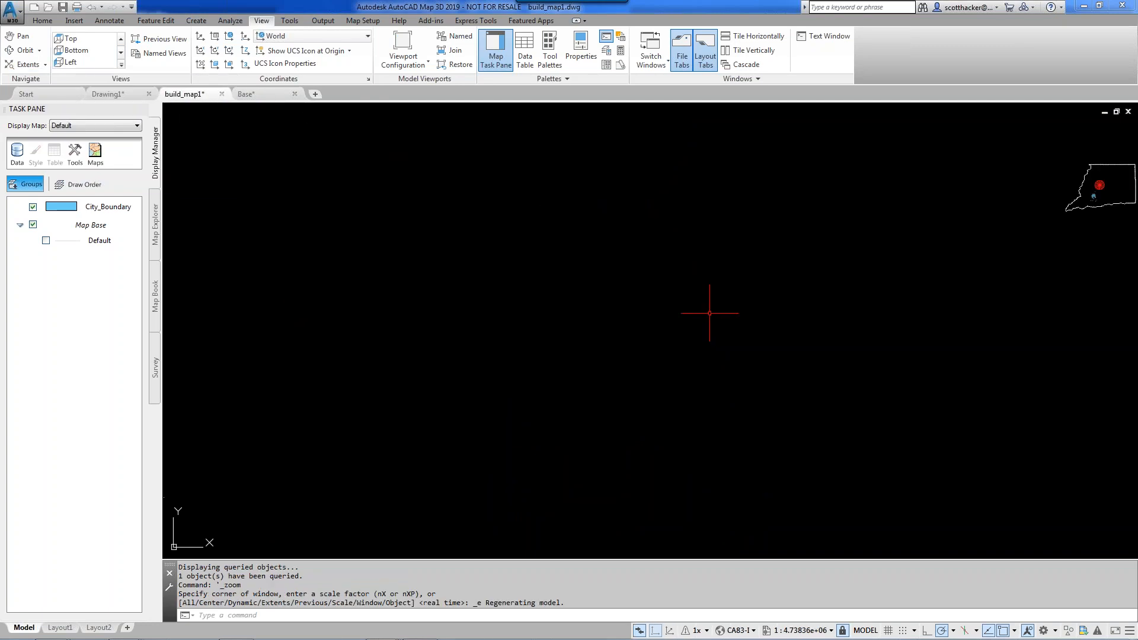
pyautogui.moveTo(1037, 179); pyautogui.dragTo(415, 323, button='middle')
pyautogui.scroll(2, 454, 348)
pyautogui.scroll(6, 454, 348)
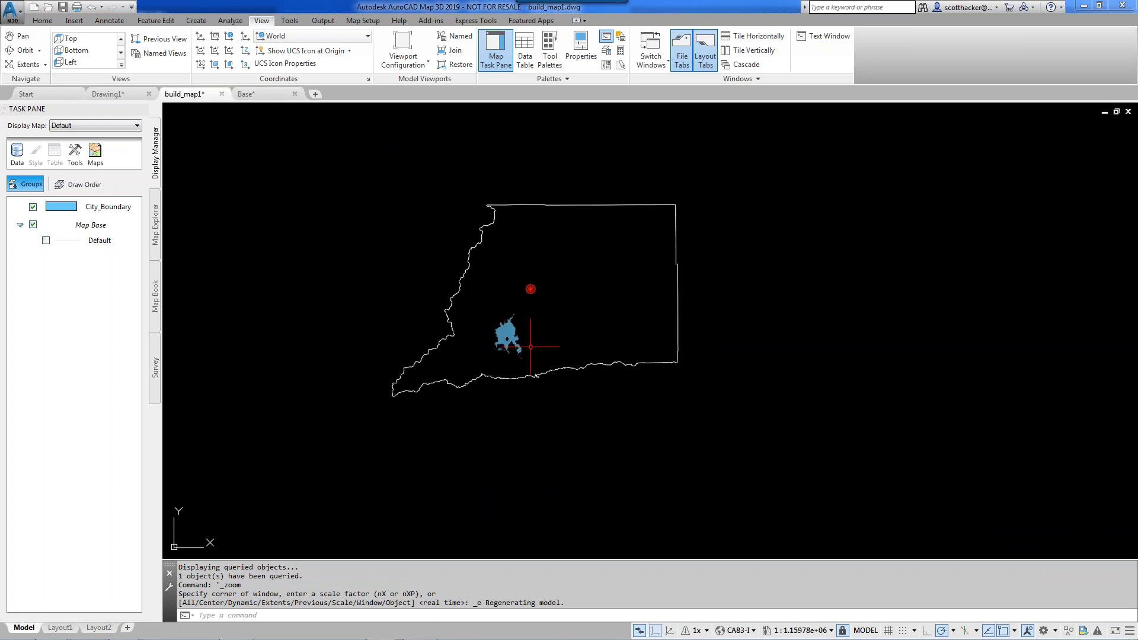
pyautogui.moveTo(884, 257); pyautogui.dragTo(885, 305, button='middle')
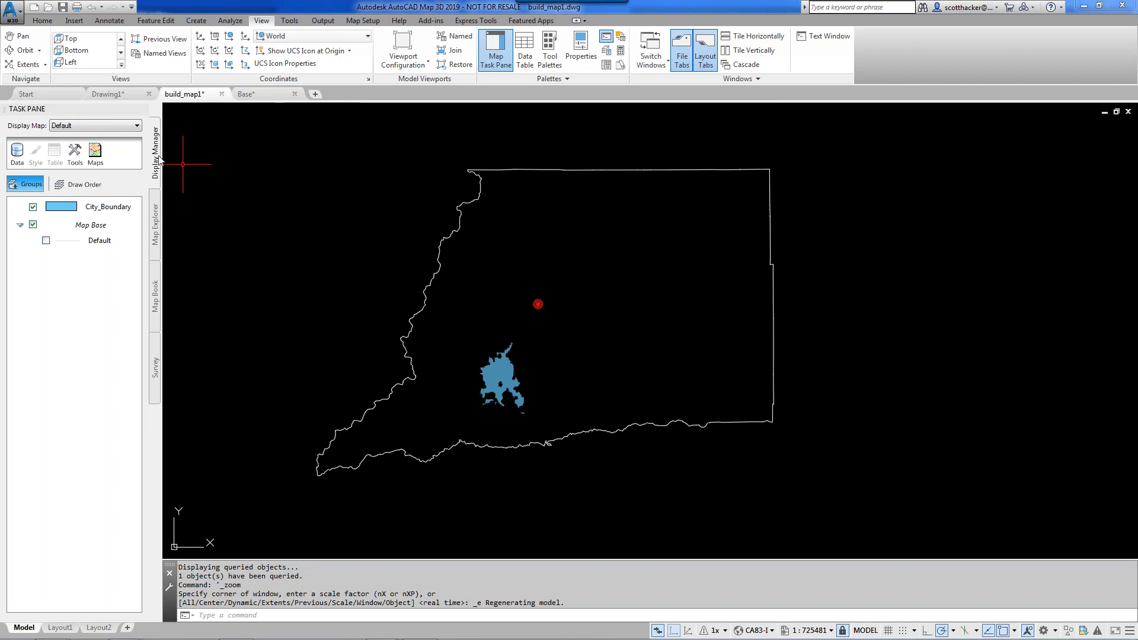
# - Start a new SDF data connection and name it Parcels
pyautogui.click(16, 153)
pyautogui.click(68, 166)
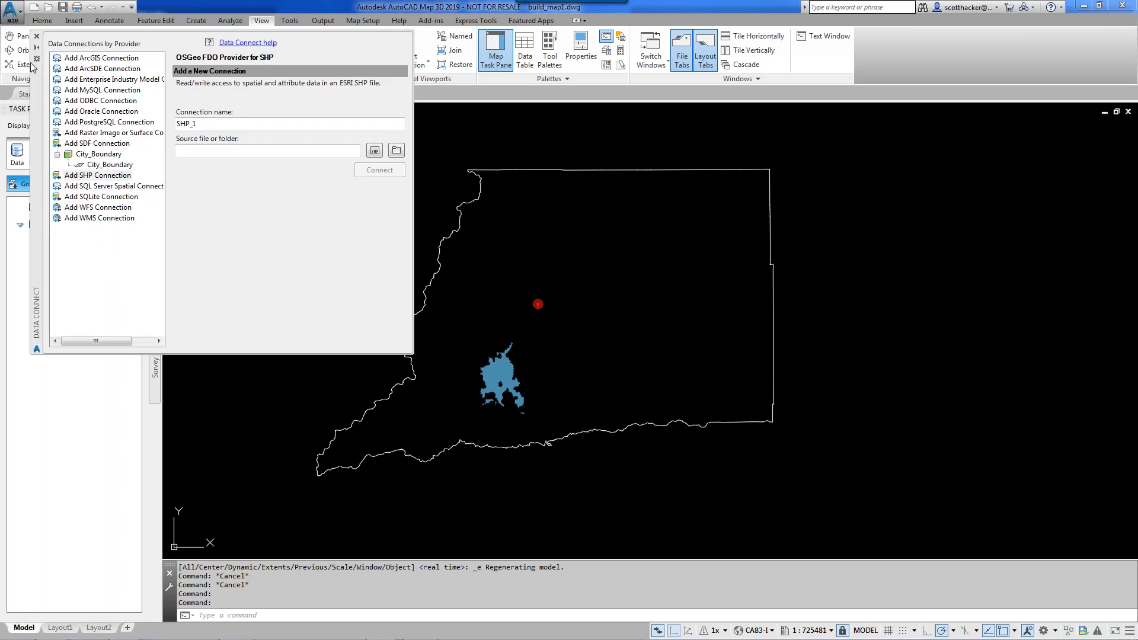
pyautogui.moveTo(41, 71)
pyautogui.mouseDown()
pyautogui.moveTo(112, 145)
pyautogui.moveTo(298, 191)
pyautogui.moveTo(316, 175)
pyautogui.mouseUp()
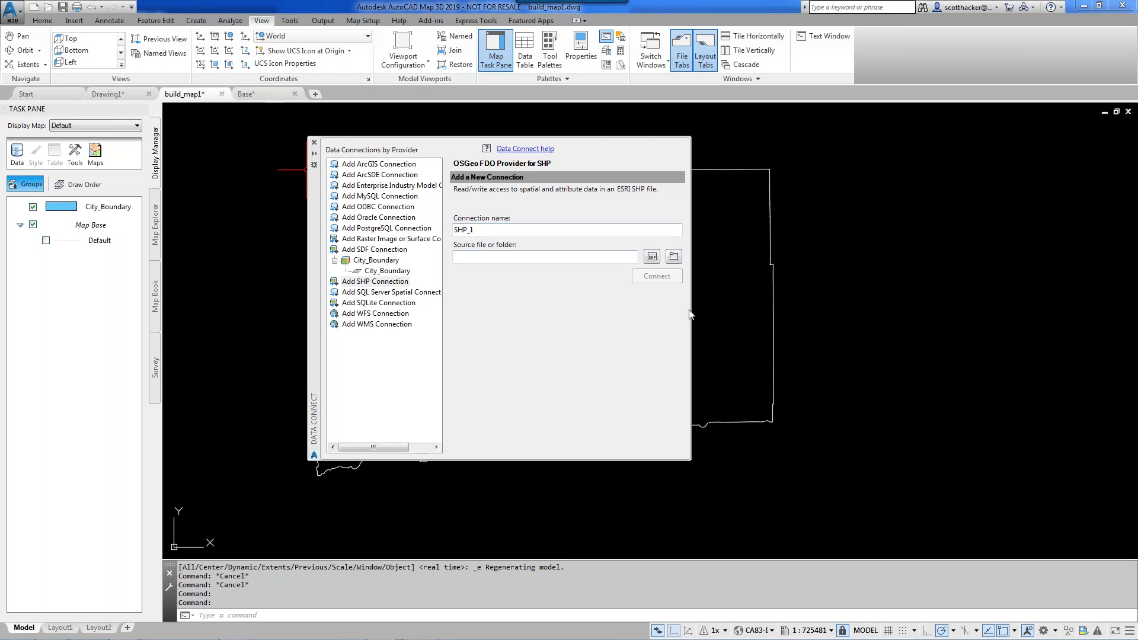
pyautogui.moveTo(691, 314); pyautogui.dragTo(851, 320)
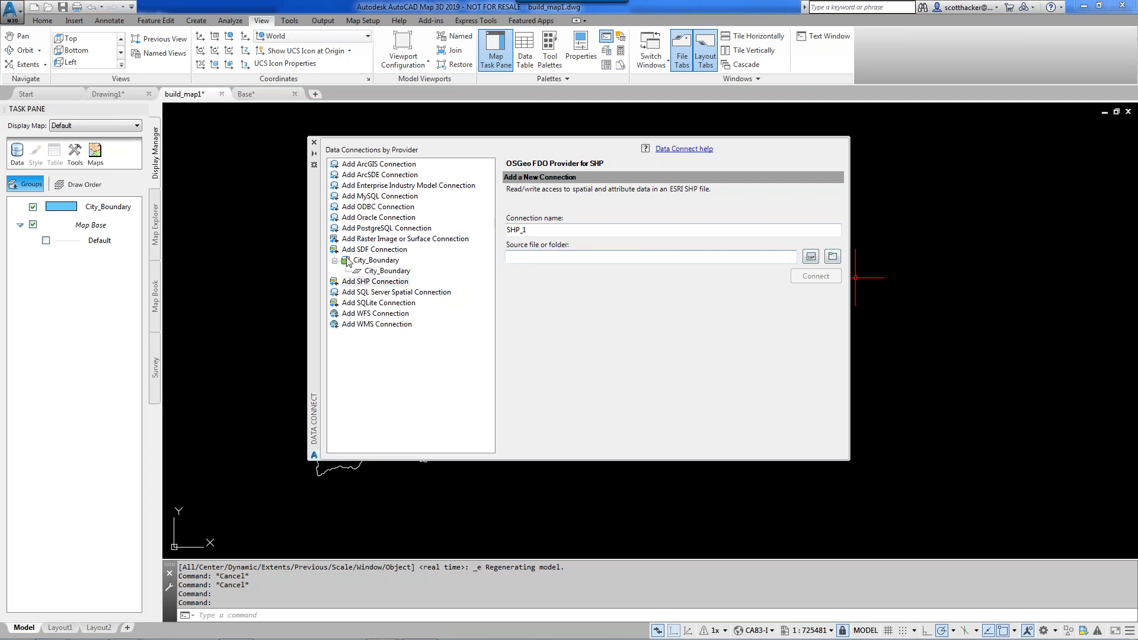
pyautogui.click(365, 250)
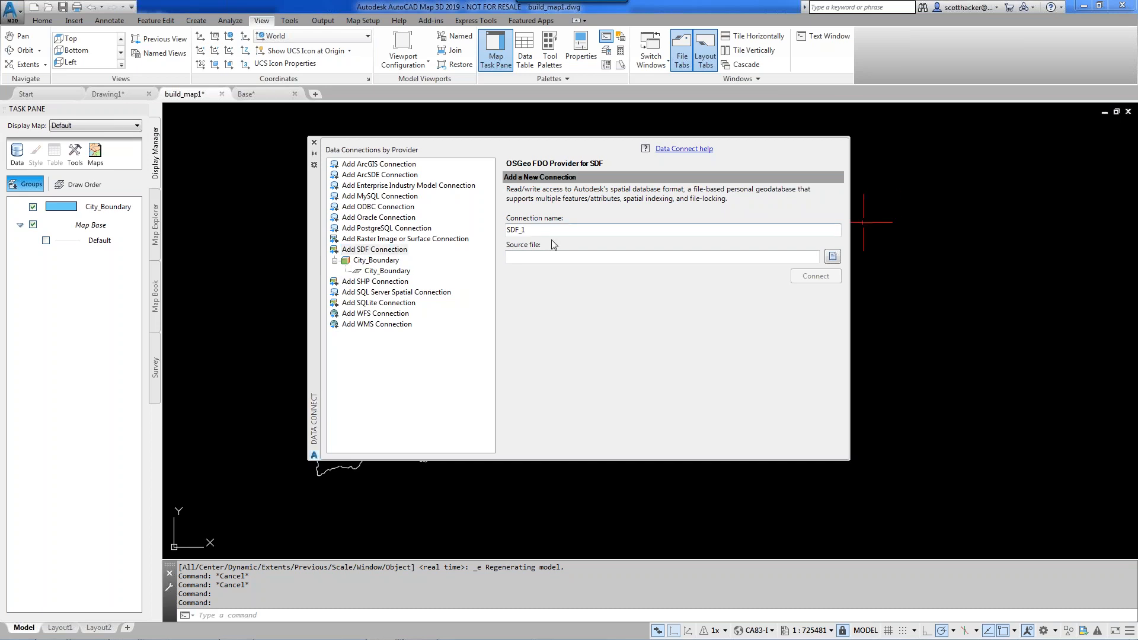
pyautogui.moveTo(548, 232); pyautogui.dragTo(473, 221)
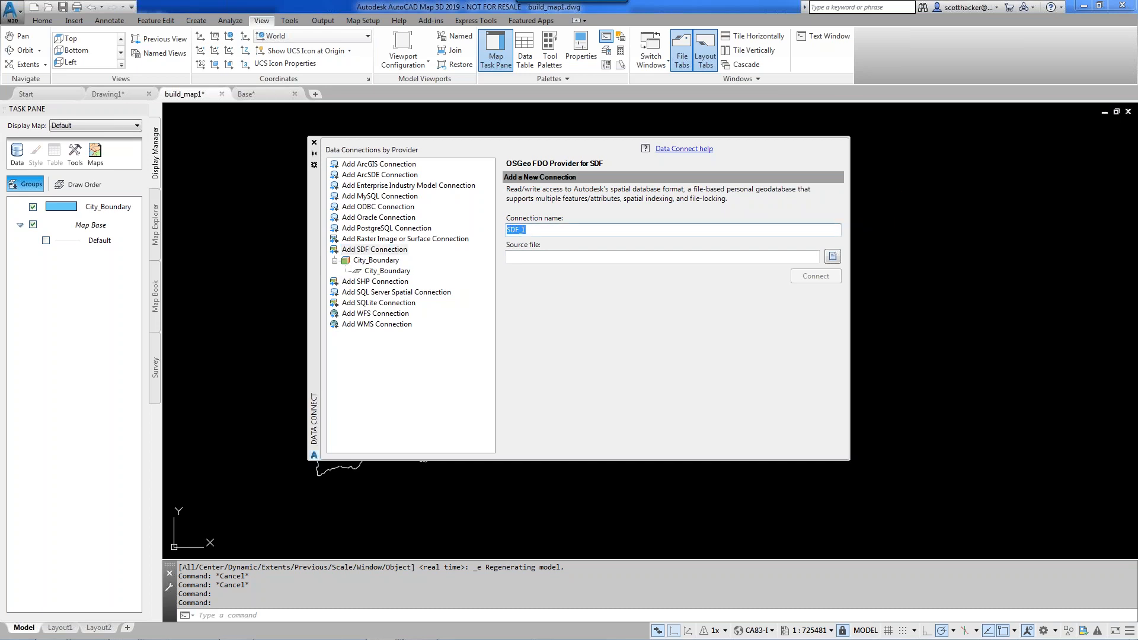
pyautogui.write('Parcels')
# - Use PARCELS.SDF from C:\_Webinar\Build a Map as the source file of the Parcels connection and connect to it
pyautogui.click(833, 256)
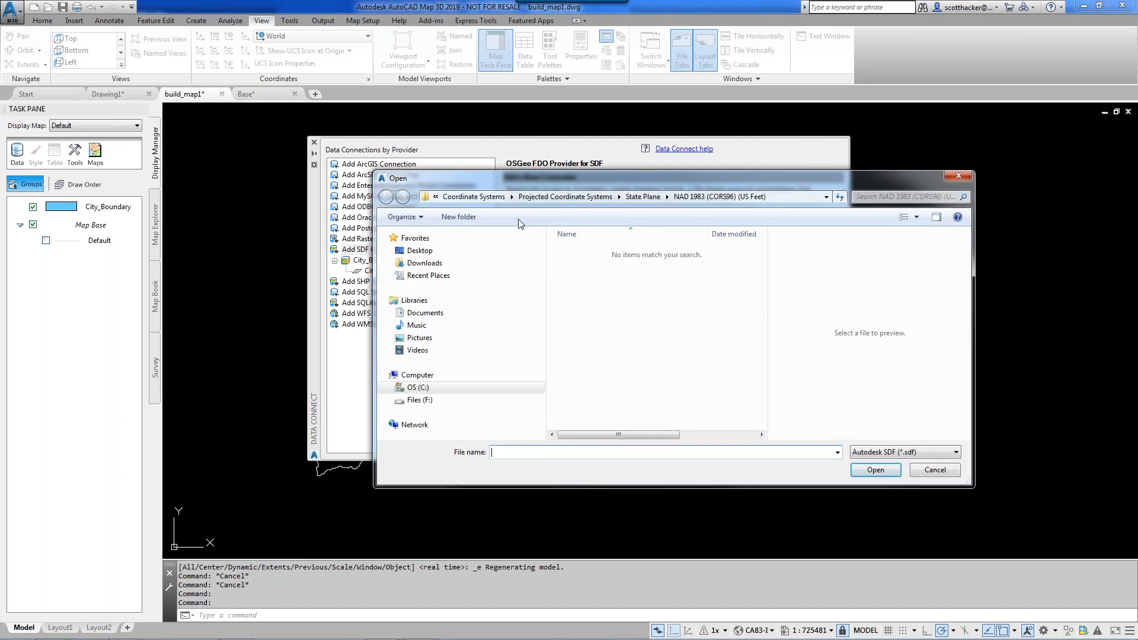
pyautogui.click(417, 388)
pyautogui.click(652, 362)
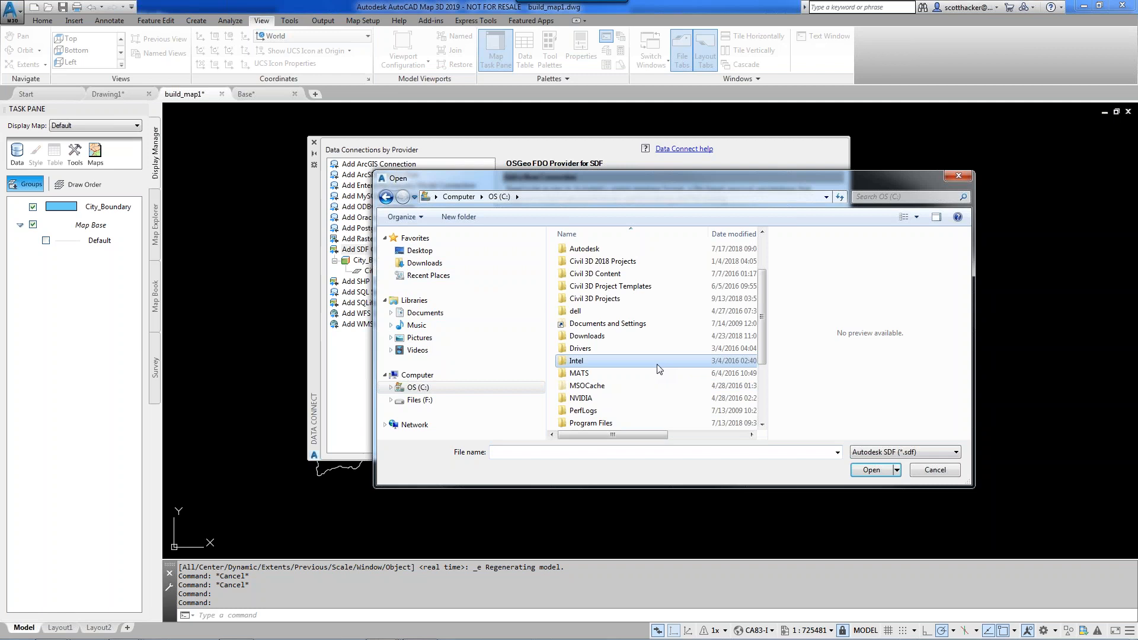
pyautogui.scroll(-3, 655, 373)
pyautogui.scroll(4, 566, 332)
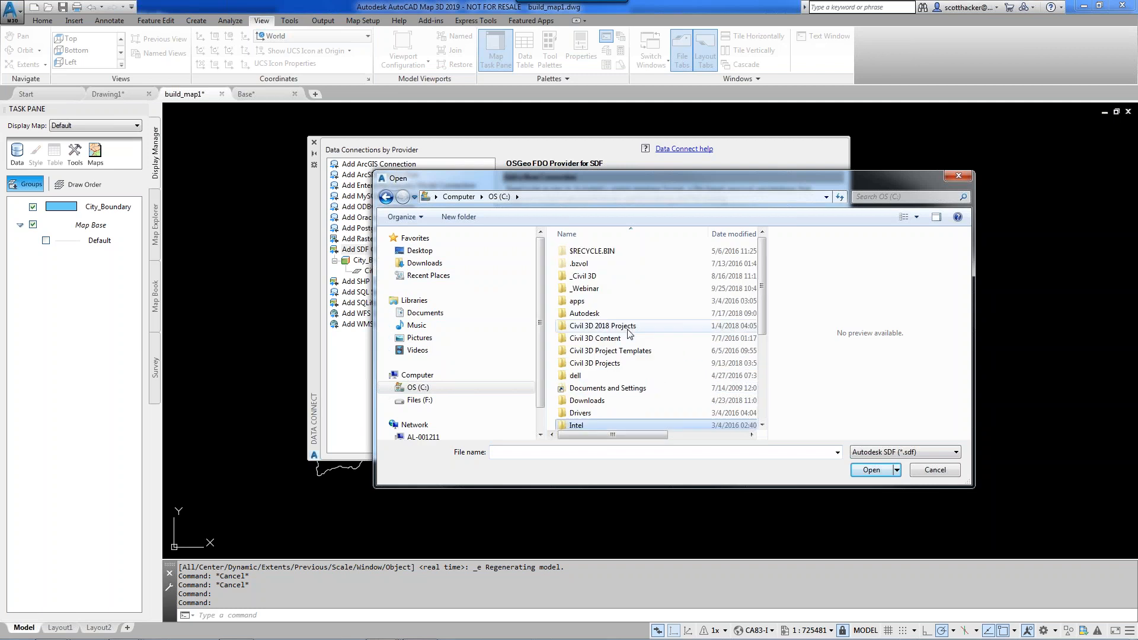
pyautogui.doubleClick(581, 289)
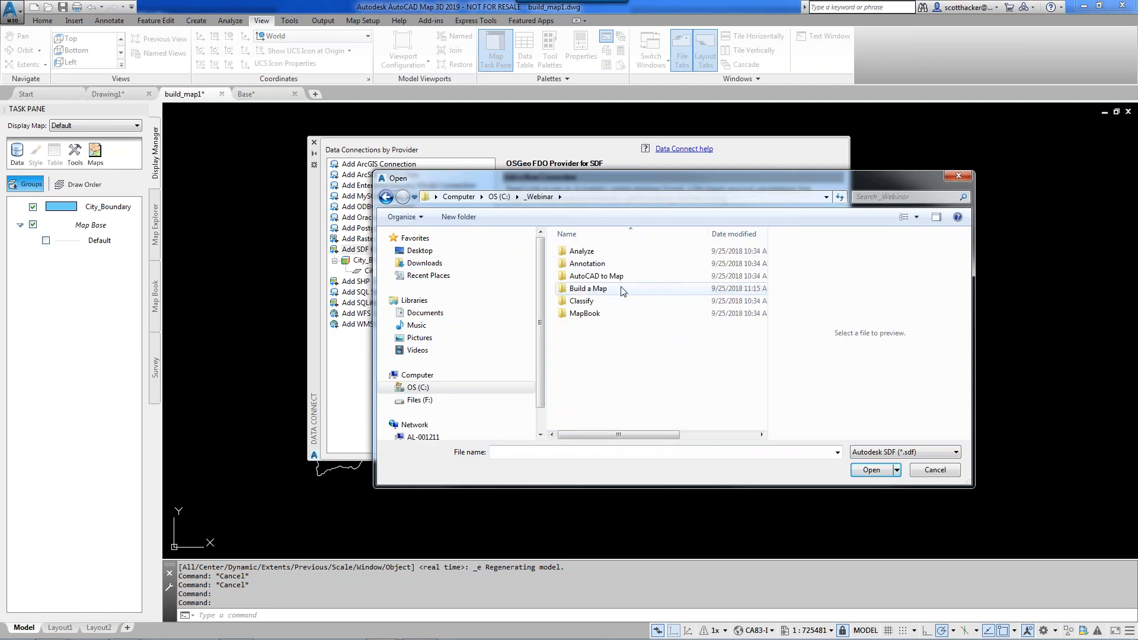
pyautogui.doubleClick(581, 288)
pyautogui.click(587, 277)
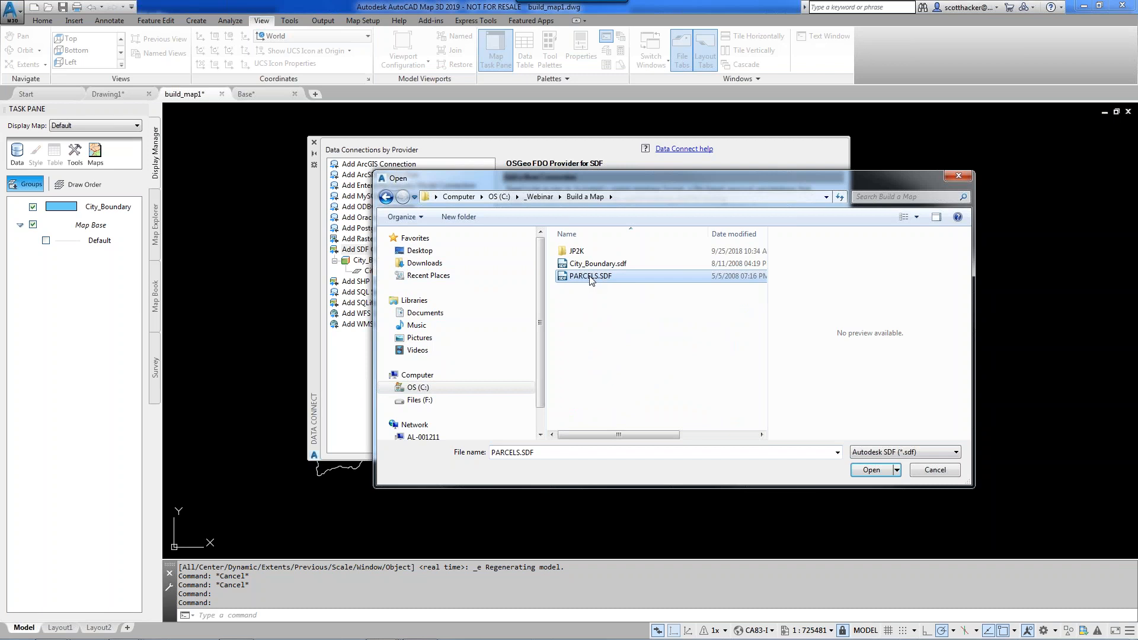
pyautogui.click(861, 472)
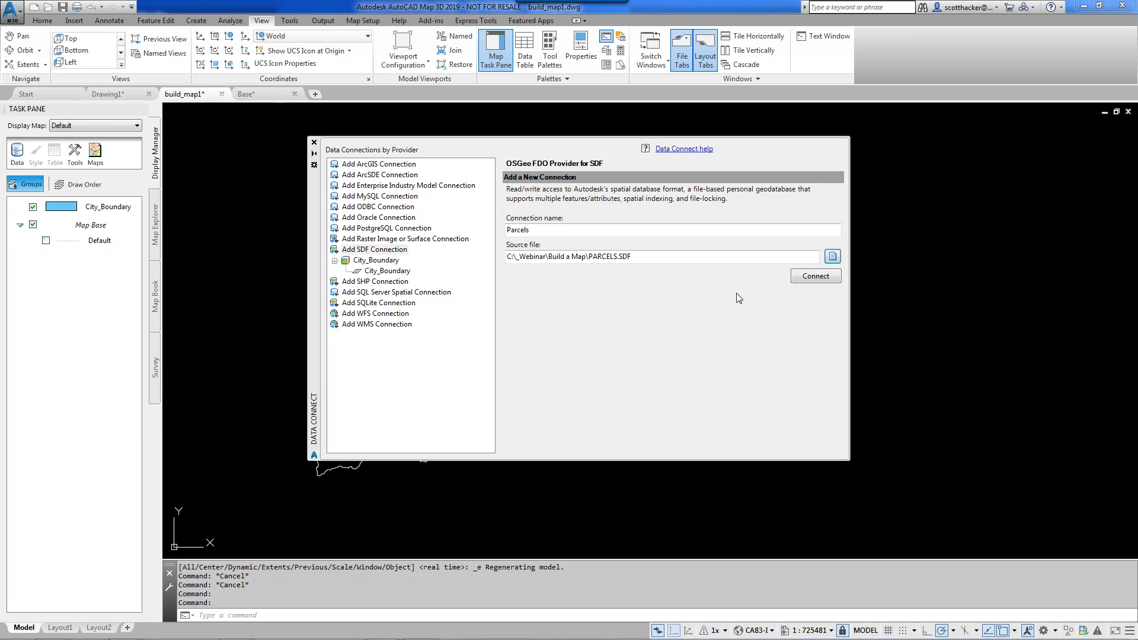
pyautogui.click(816, 276)
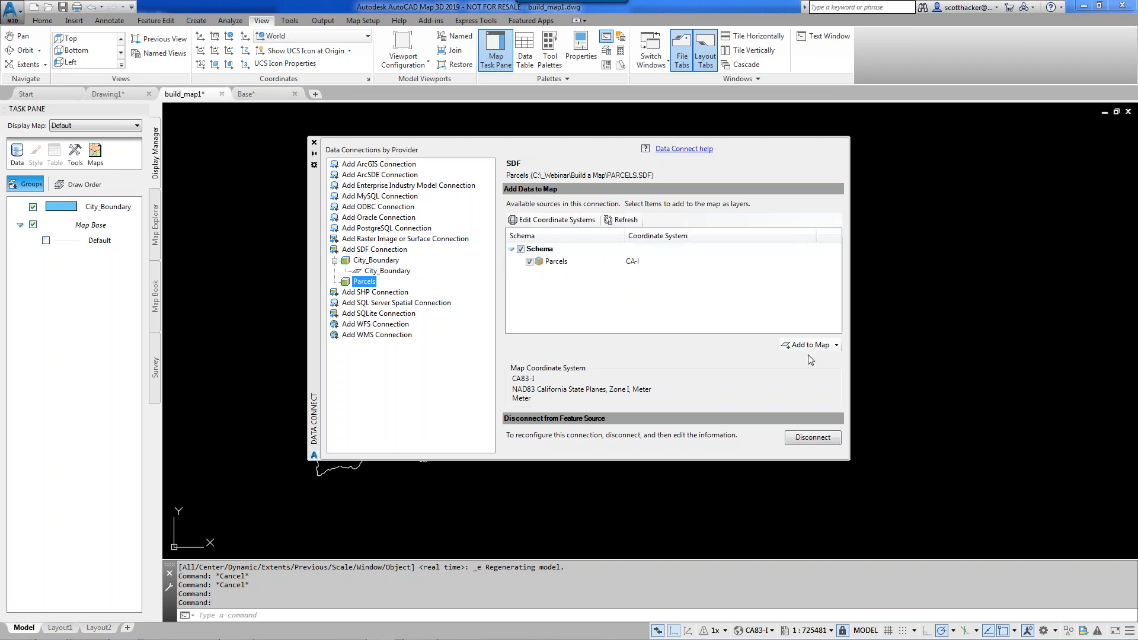
# - Add the Parcels feature class to the map as a layer and close the data connection window
pyautogui.click(837, 346)
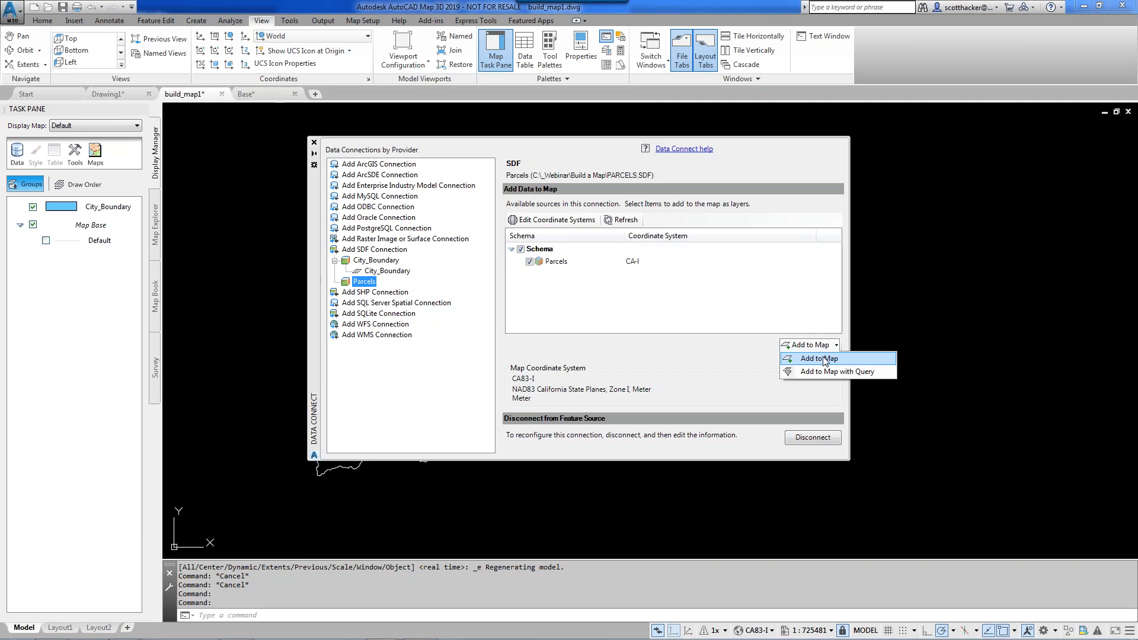
pyautogui.click(825, 359)
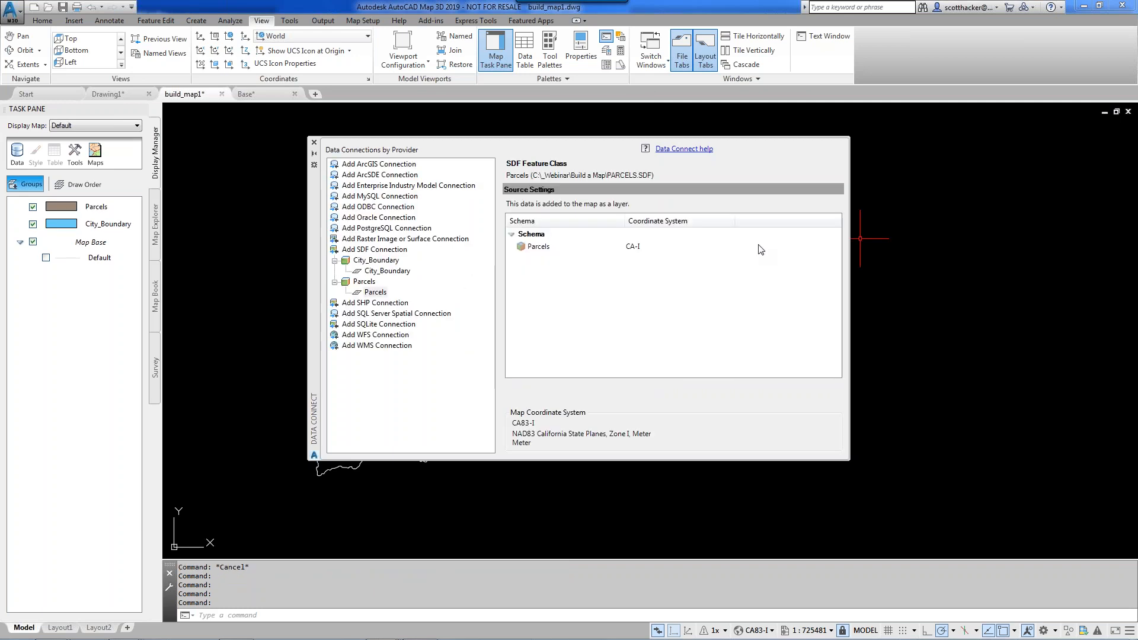
pyautogui.moveTo(315, 189)
pyautogui.mouseDown()
pyautogui.moveTo(555, 290)
pyautogui.moveTo(628, 239)
pyautogui.mouseUp()
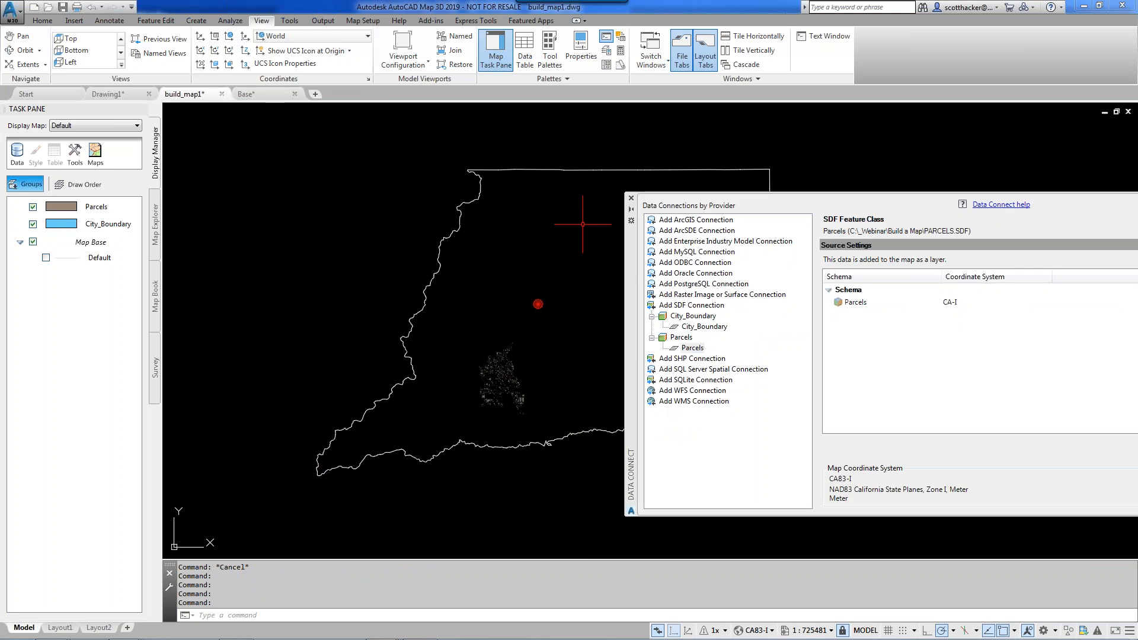
pyautogui.click(632, 200)
# - Examine the individual parcels and streets in the residential subdivision within the city boundary
pyautogui.scroll(5, 492, 368)
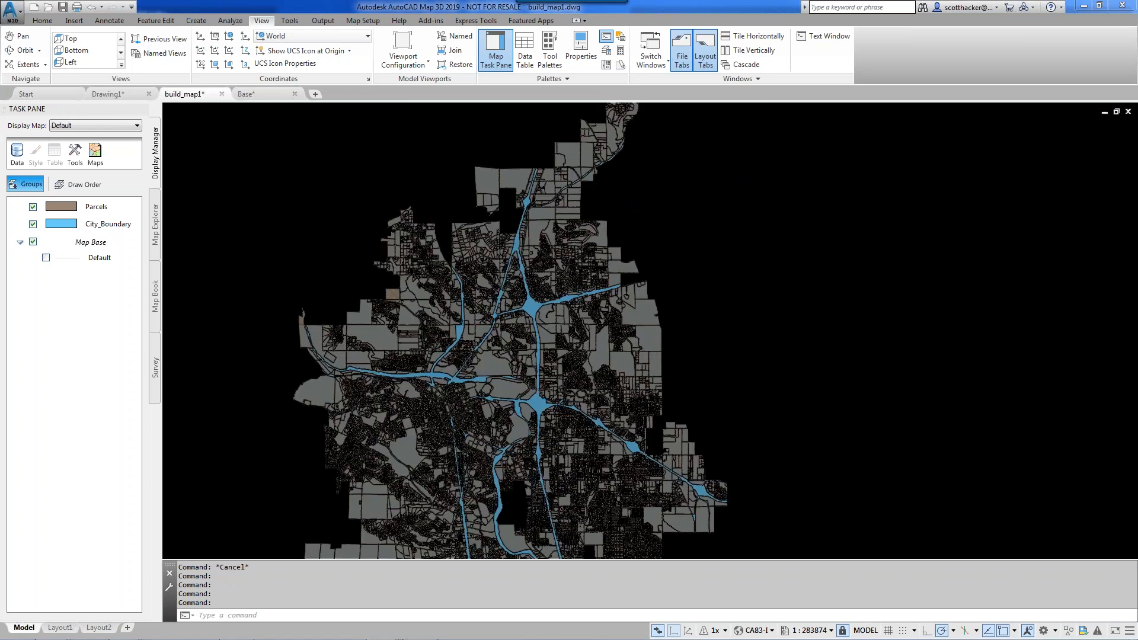
pyautogui.scroll(8, 522, 355)
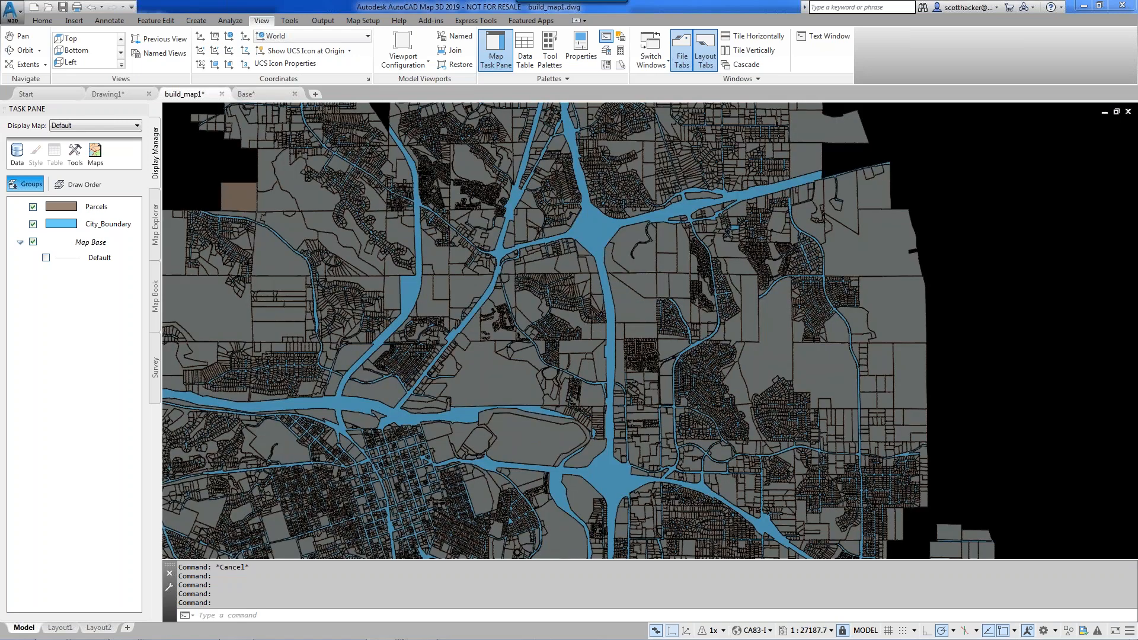
pyautogui.scroll(2, 492, 356)
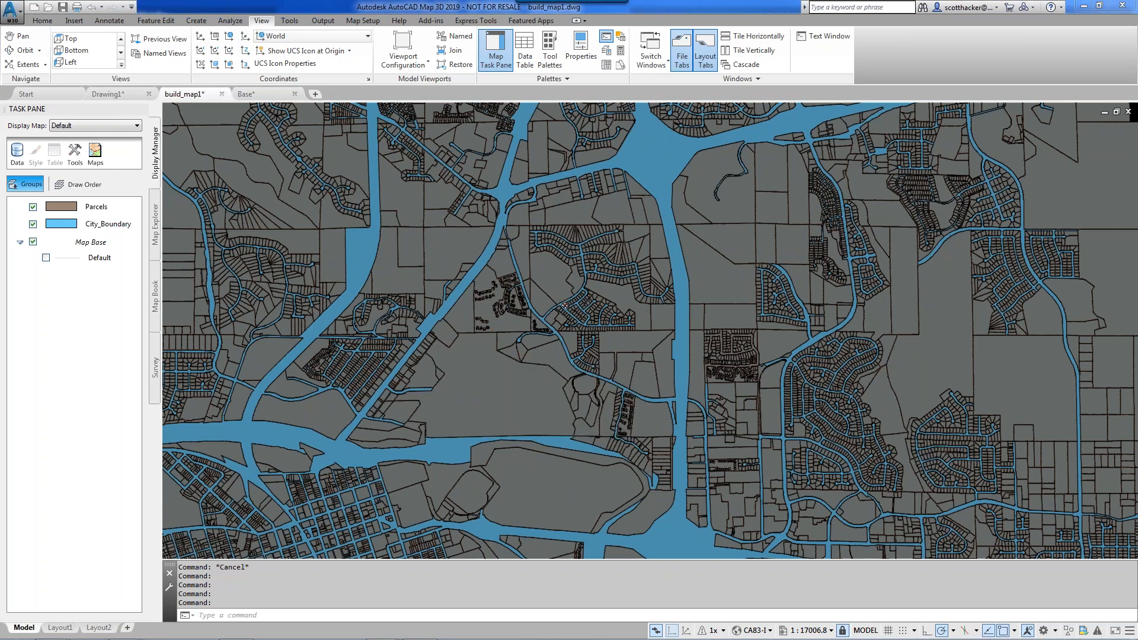
pyautogui.scroll(4, 564, 305)
pyautogui.scroll(4, 473, 492)
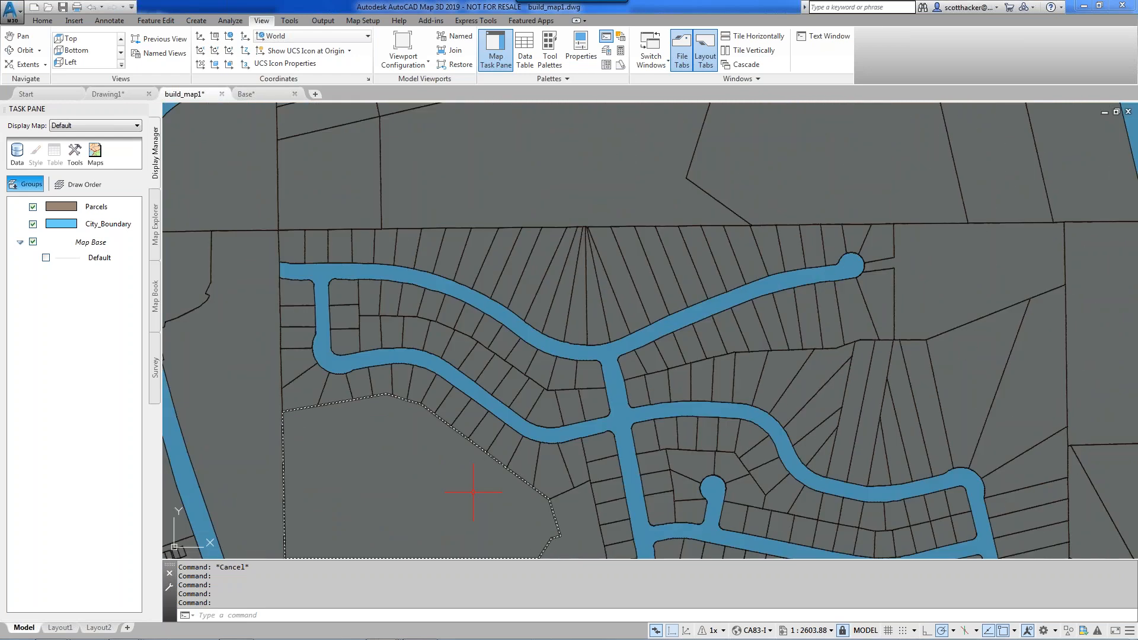
pyautogui.moveTo(473, 492)
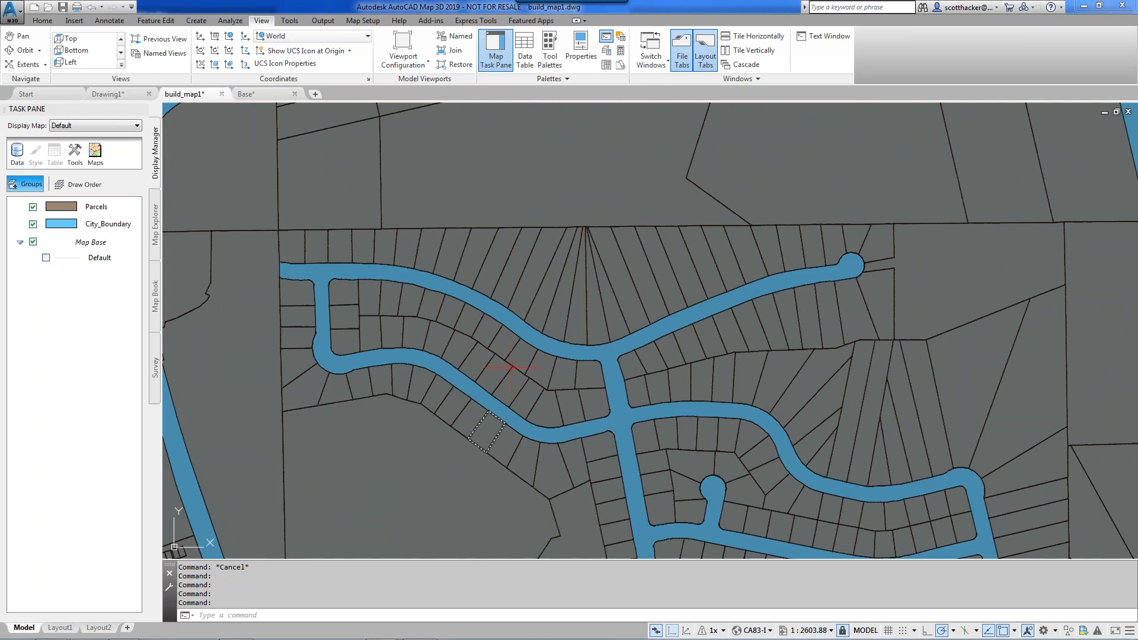
pyautogui.scroll(-2, 537, 326)
pyautogui.moveTo(533, 325)
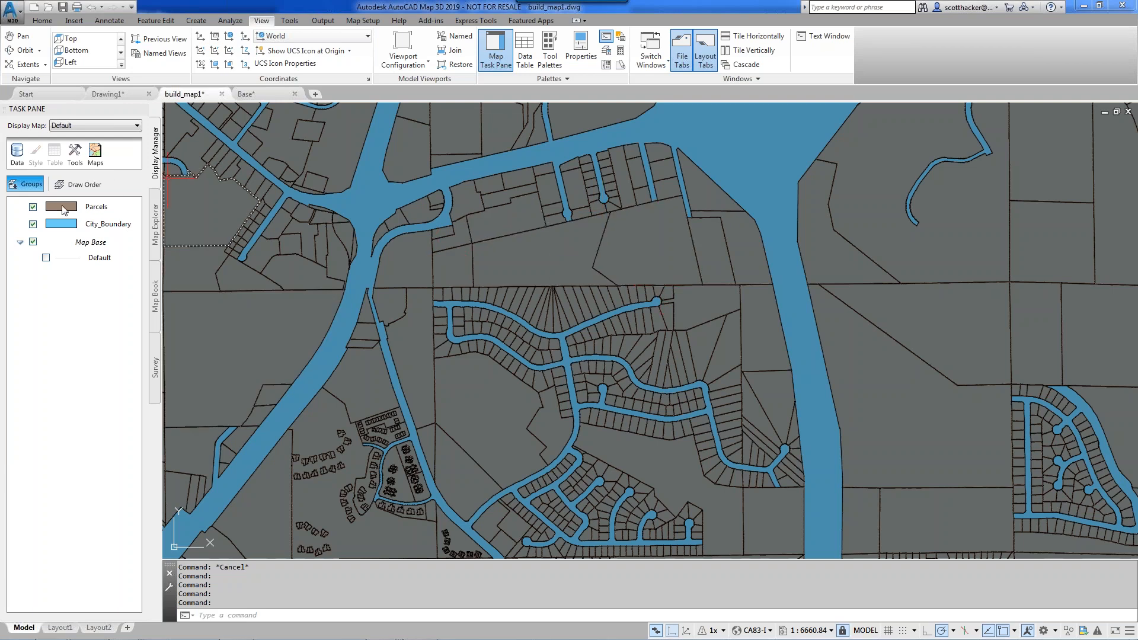
# - Open the Parcels layer's style for editing and bring up the polygon style of its default thematic rule
pyautogui.moveTo(63, 211)
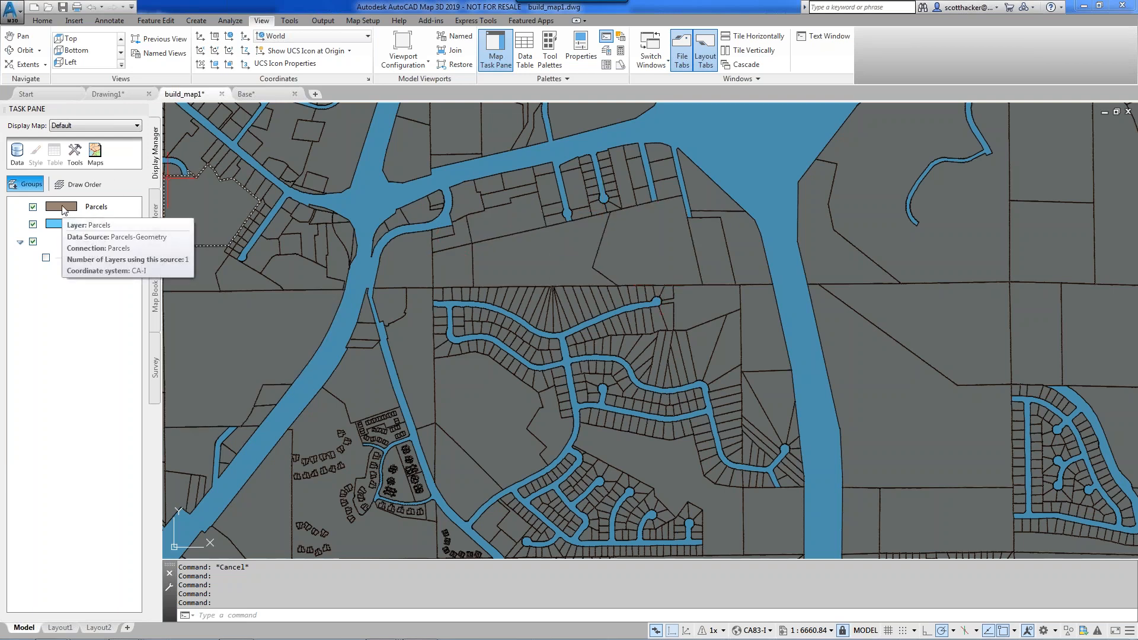
pyautogui.click(97, 208)
pyautogui.rightClick(97, 208)
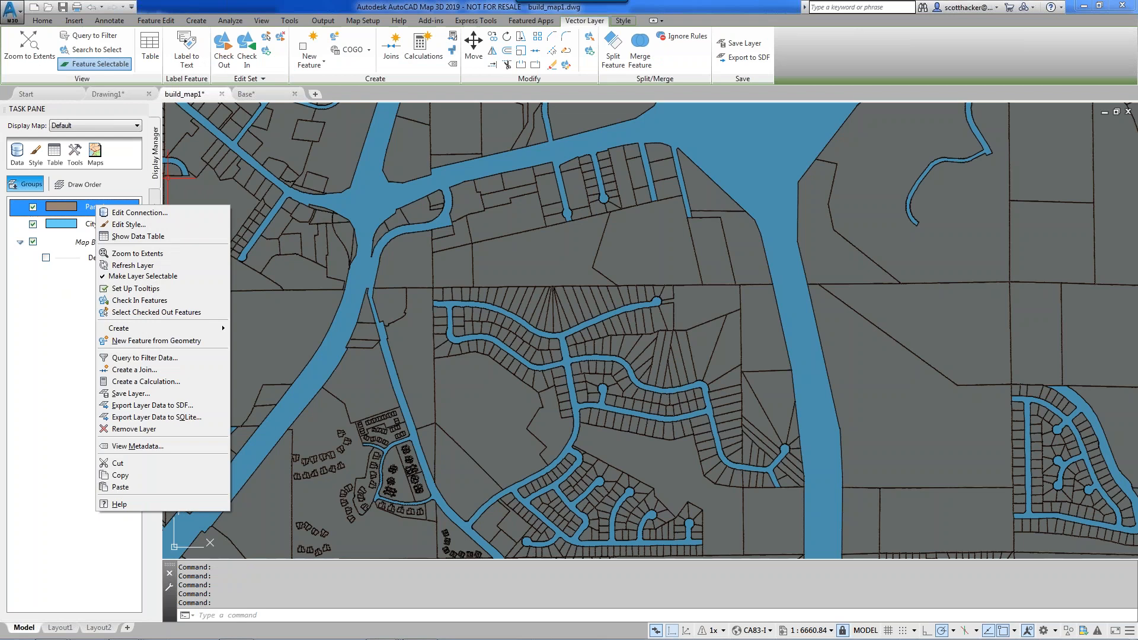
pyautogui.click(128, 226)
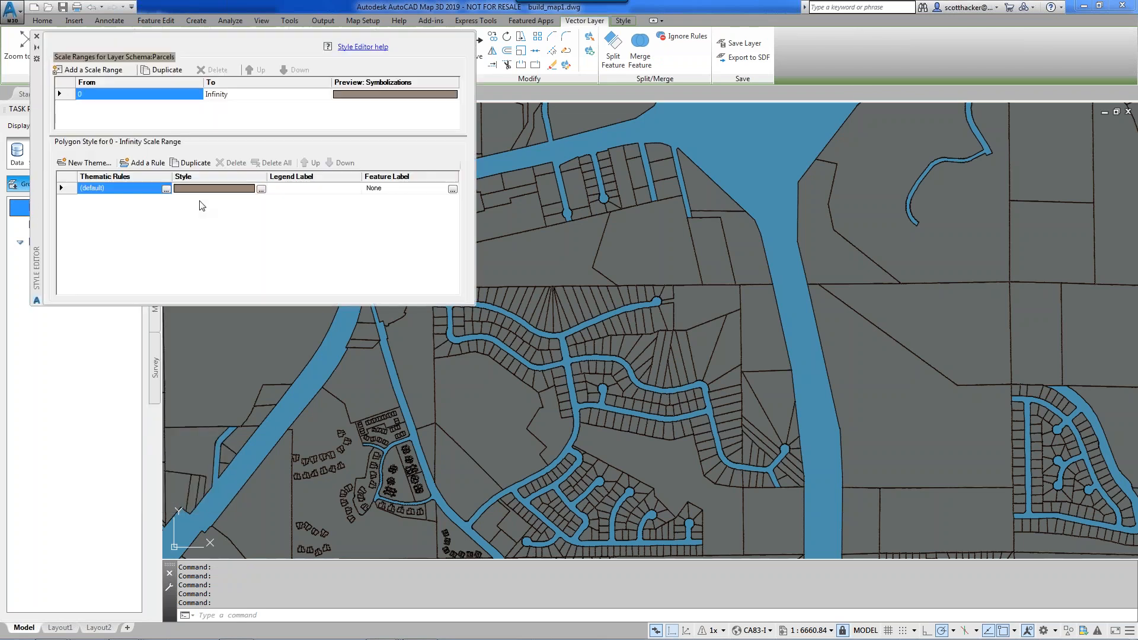
pyautogui.moveTo(37, 82); pyautogui.dragTo(376, 273)
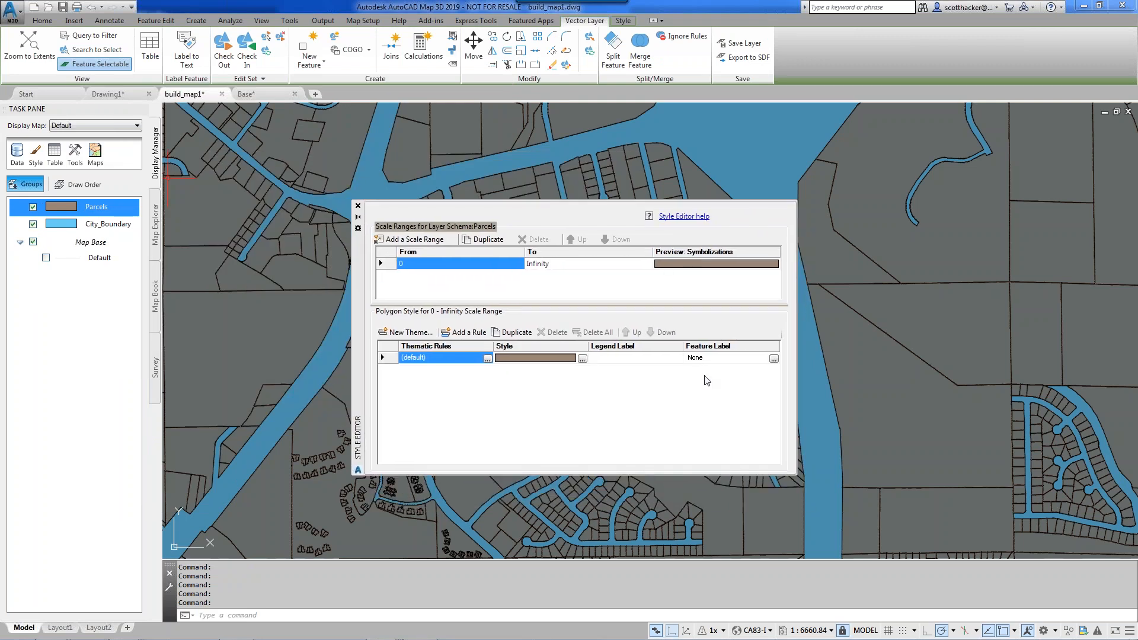
pyautogui.click(583, 359)
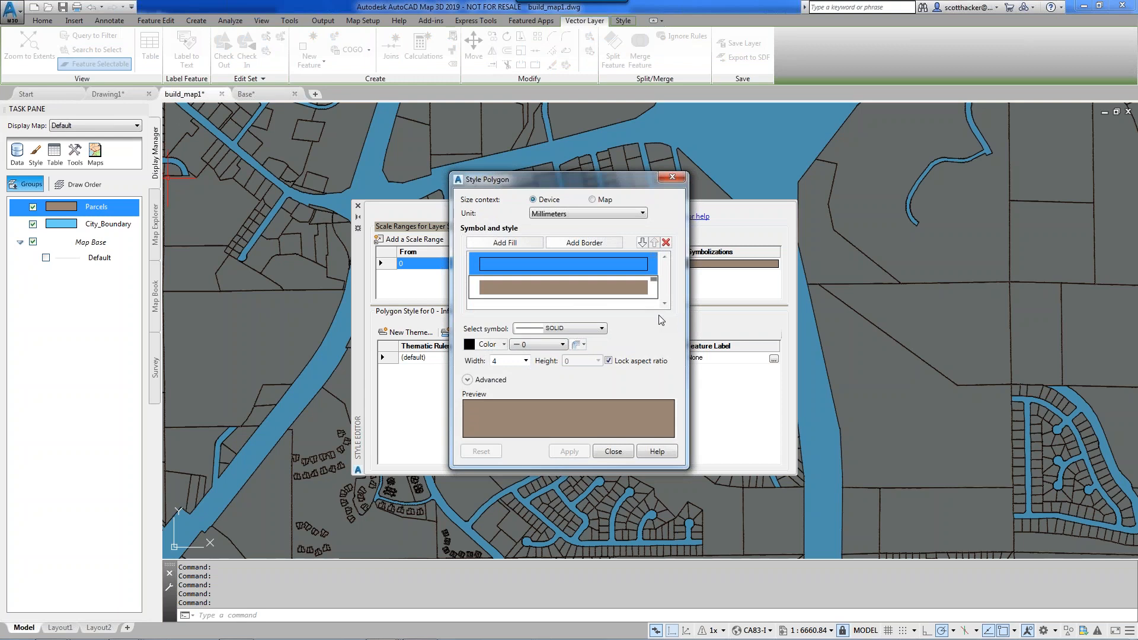
pyautogui.click(602, 329)
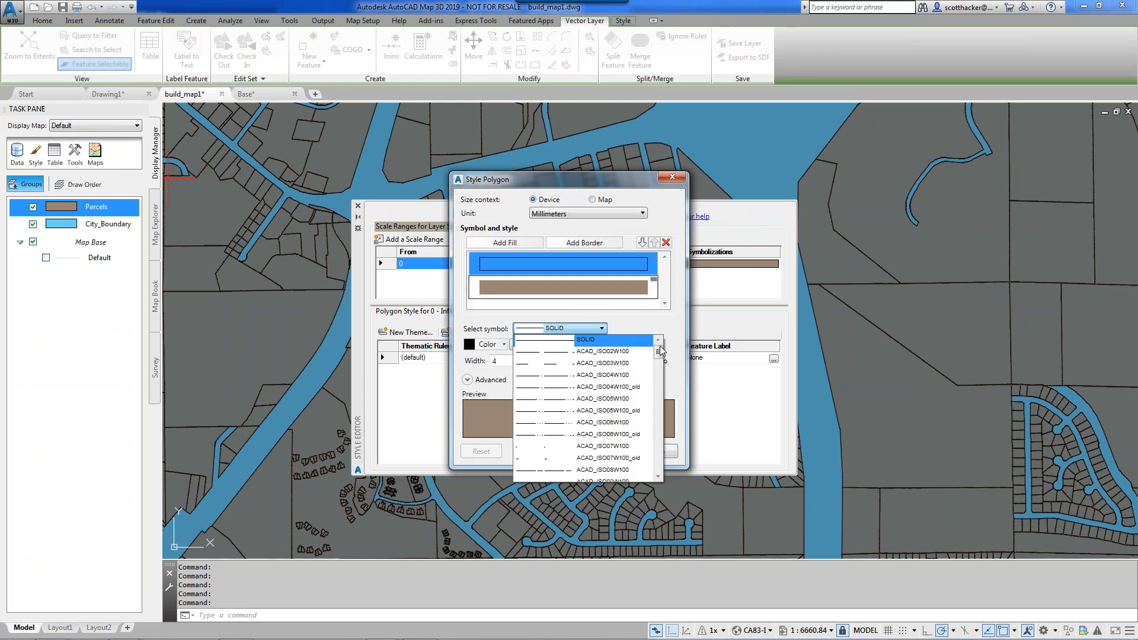
pyautogui.moveTo(658, 354)
pyautogui.mouseDown()
pyautogui.moveTo(661, 471)
pyautogui.moveTo(663, 346)
pyautogui.mouseUp()
pyautogui.click(638, 310)
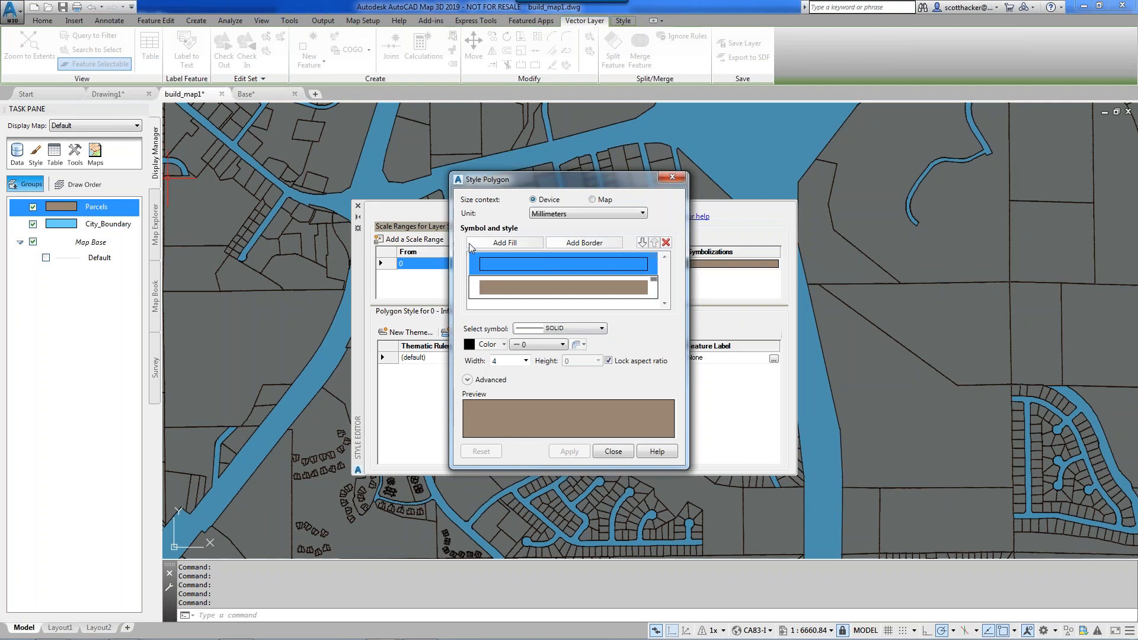
# - Change the parcel polygons' fill color to standard red, apply it and close the style settings
pyautogui.click(531, 293)
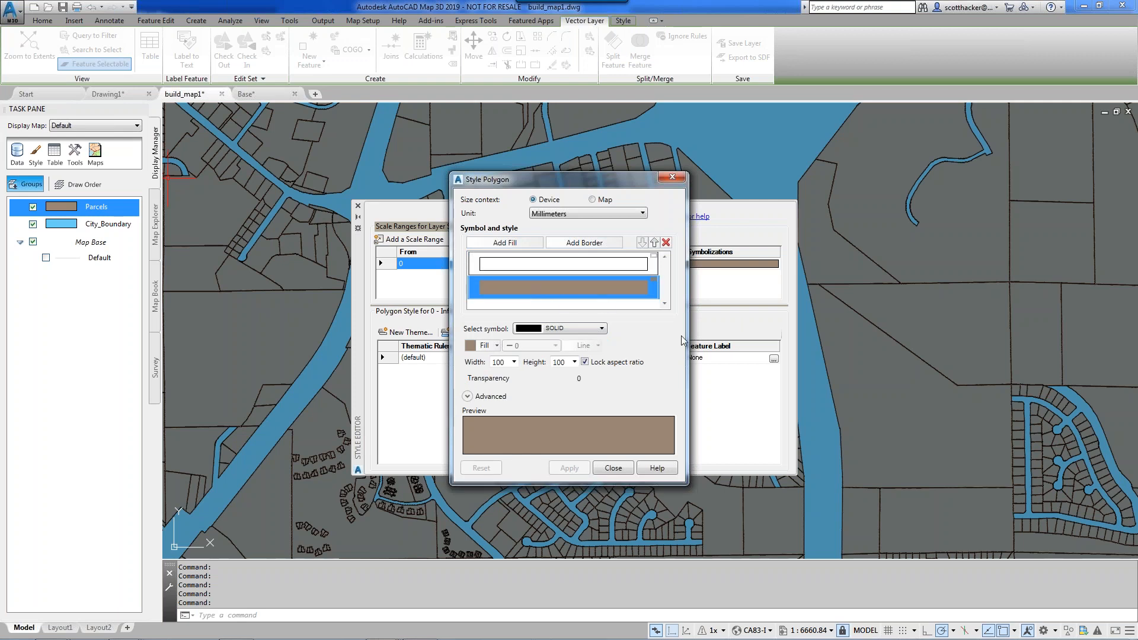
pyautogui.click(496, 346)
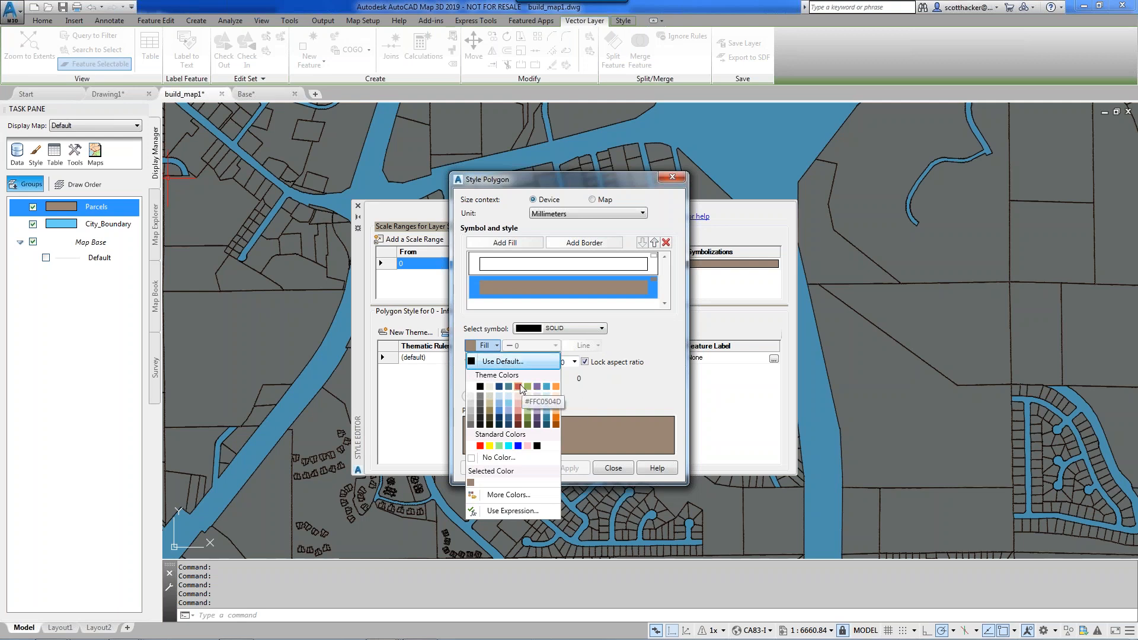
pyautogui.click(479, 446)
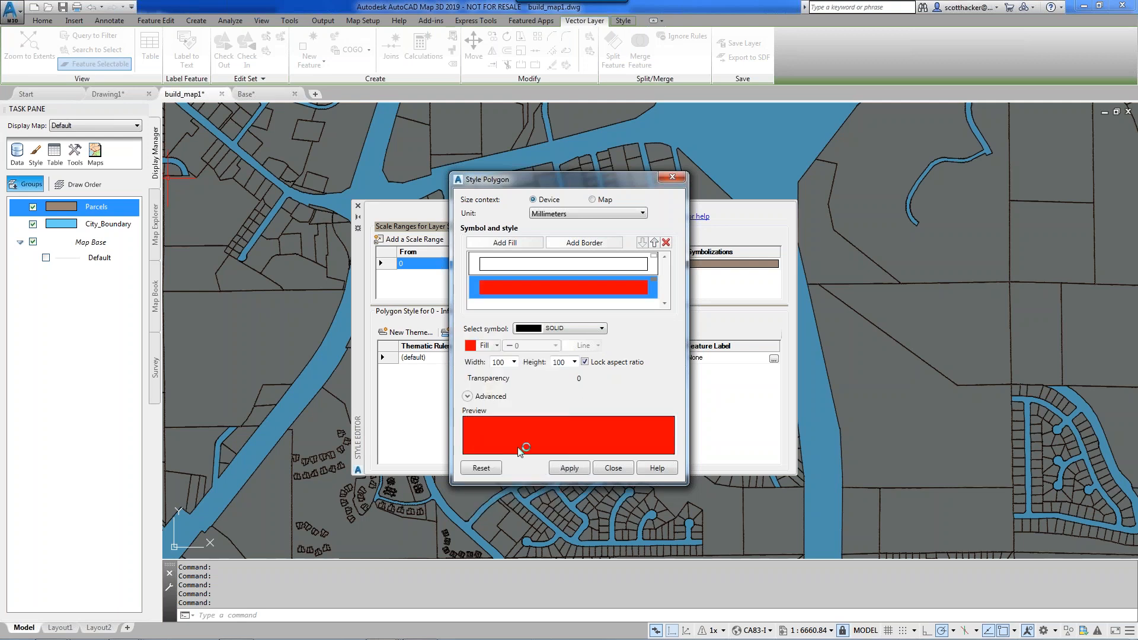
pyautogui.click(570, 468)
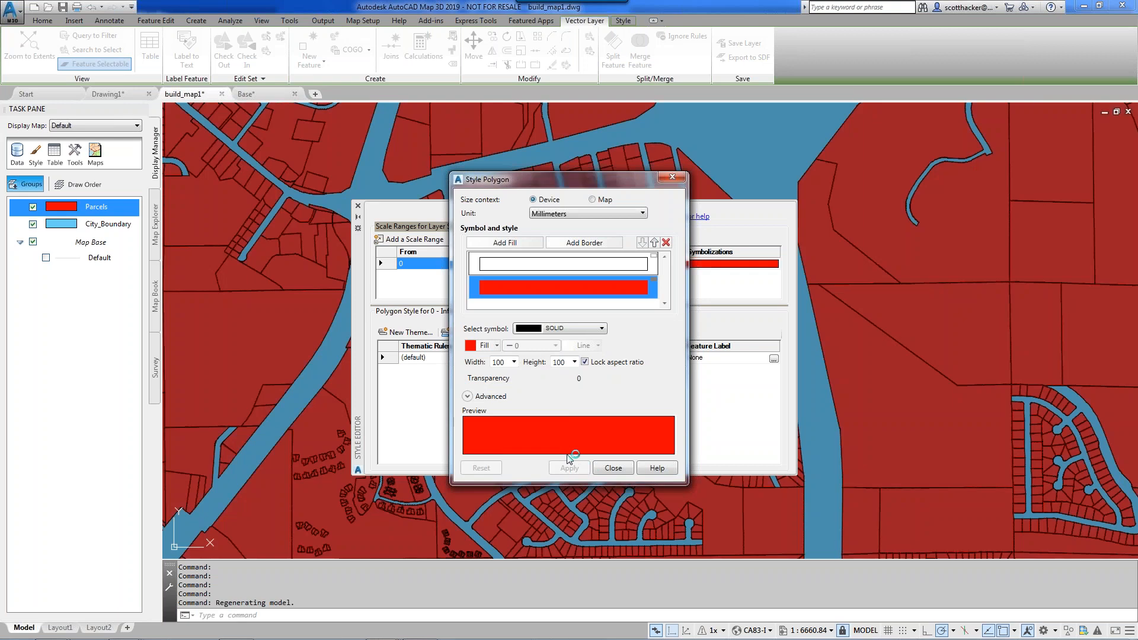
pyautogui.click(614, 469)
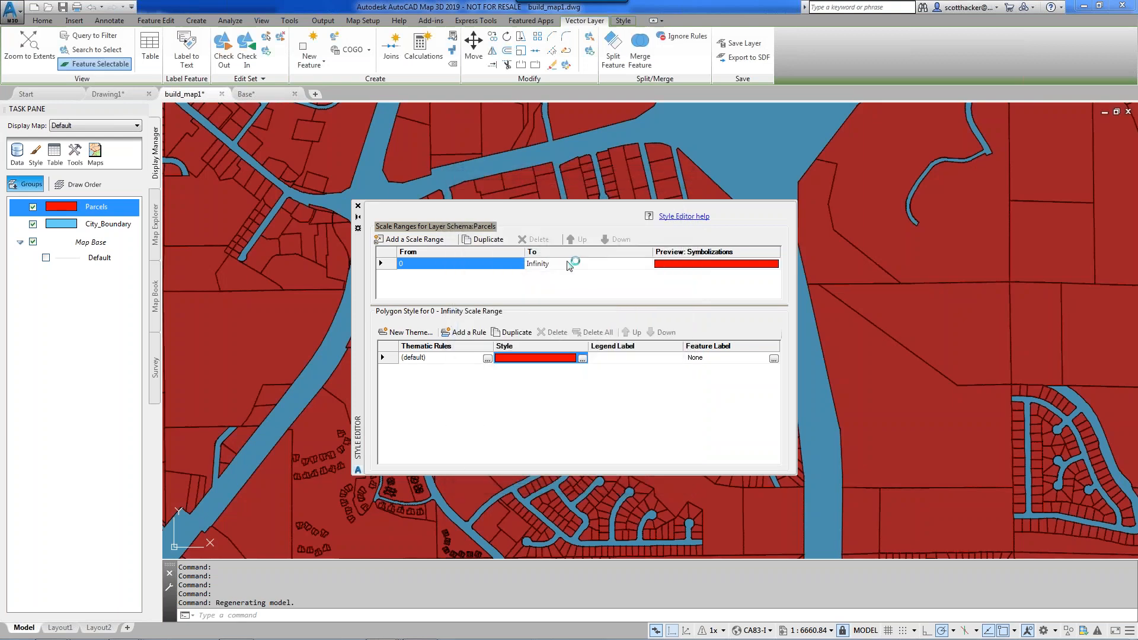
pyautogui.click(357, 206)
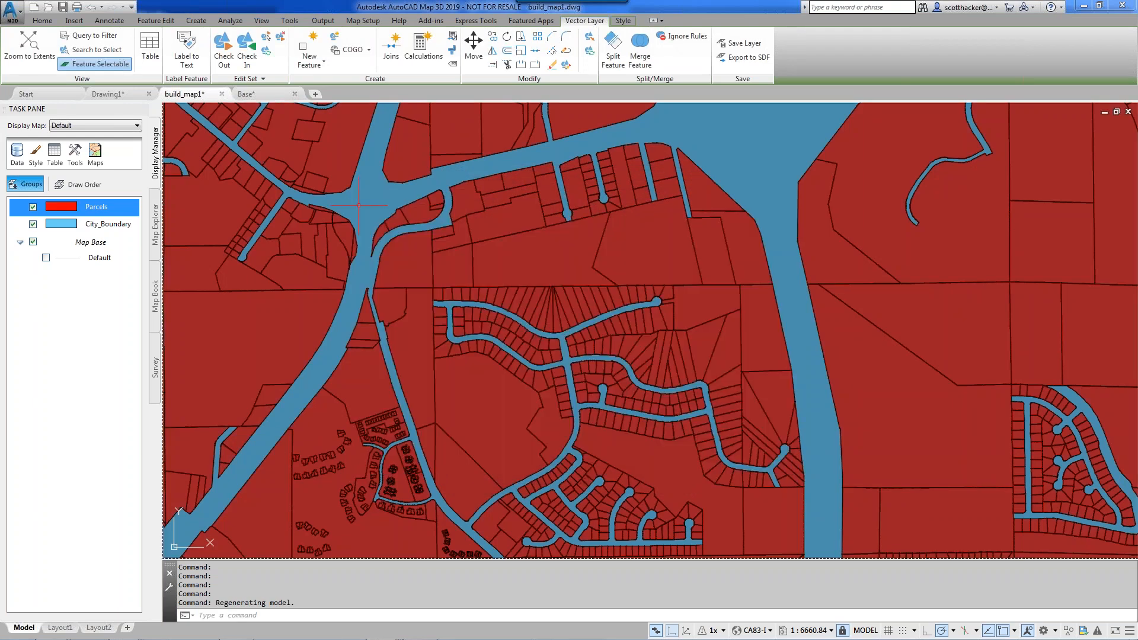
pyautogui.moveTo(358, 205)
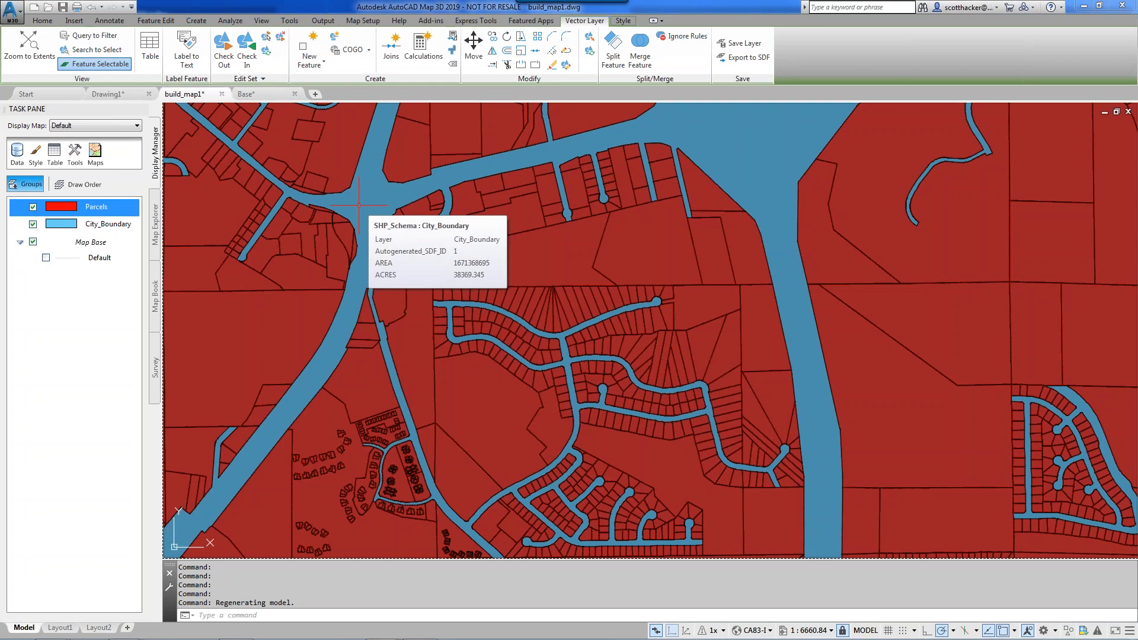